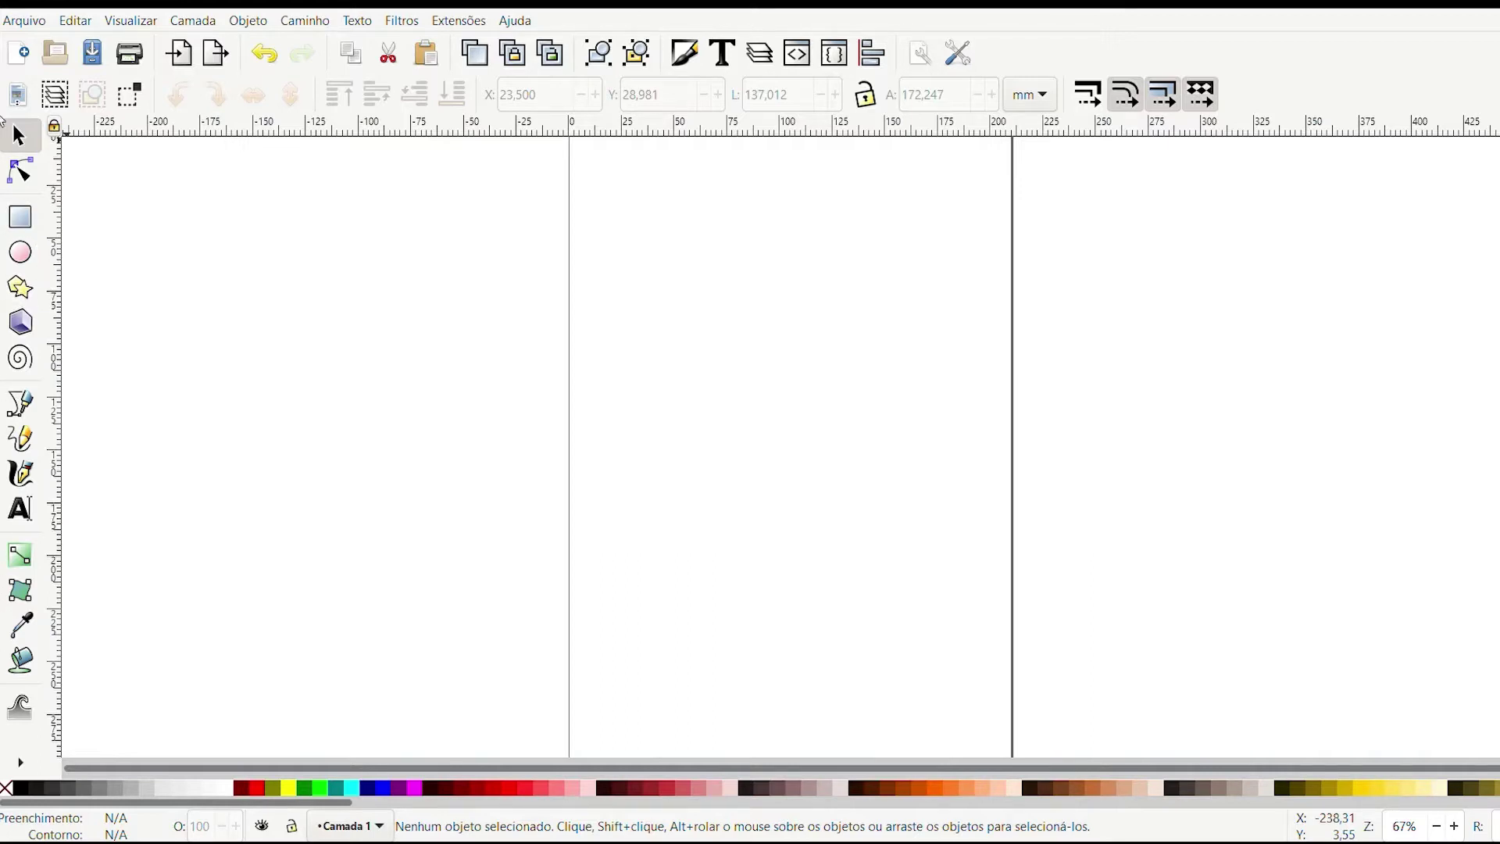
# Draw a roughly 124 by 86 mm rectangle in the upper page, fill it bright green, and deselect it
pyautogui.click(23, 222)
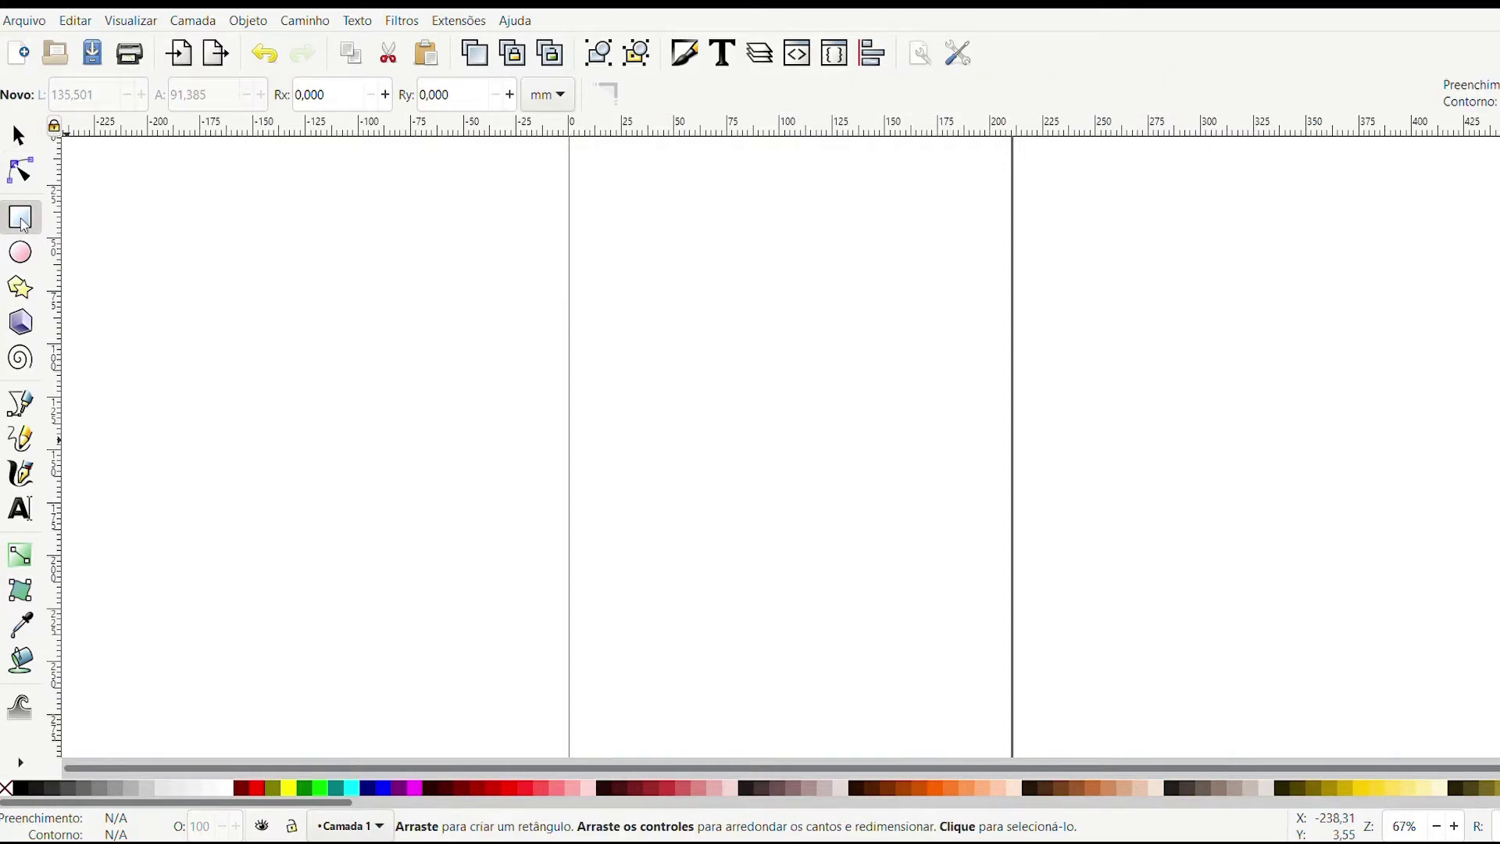
pyautogui.moveTo(615, 227); pyautogui.dragTo(877, 410)
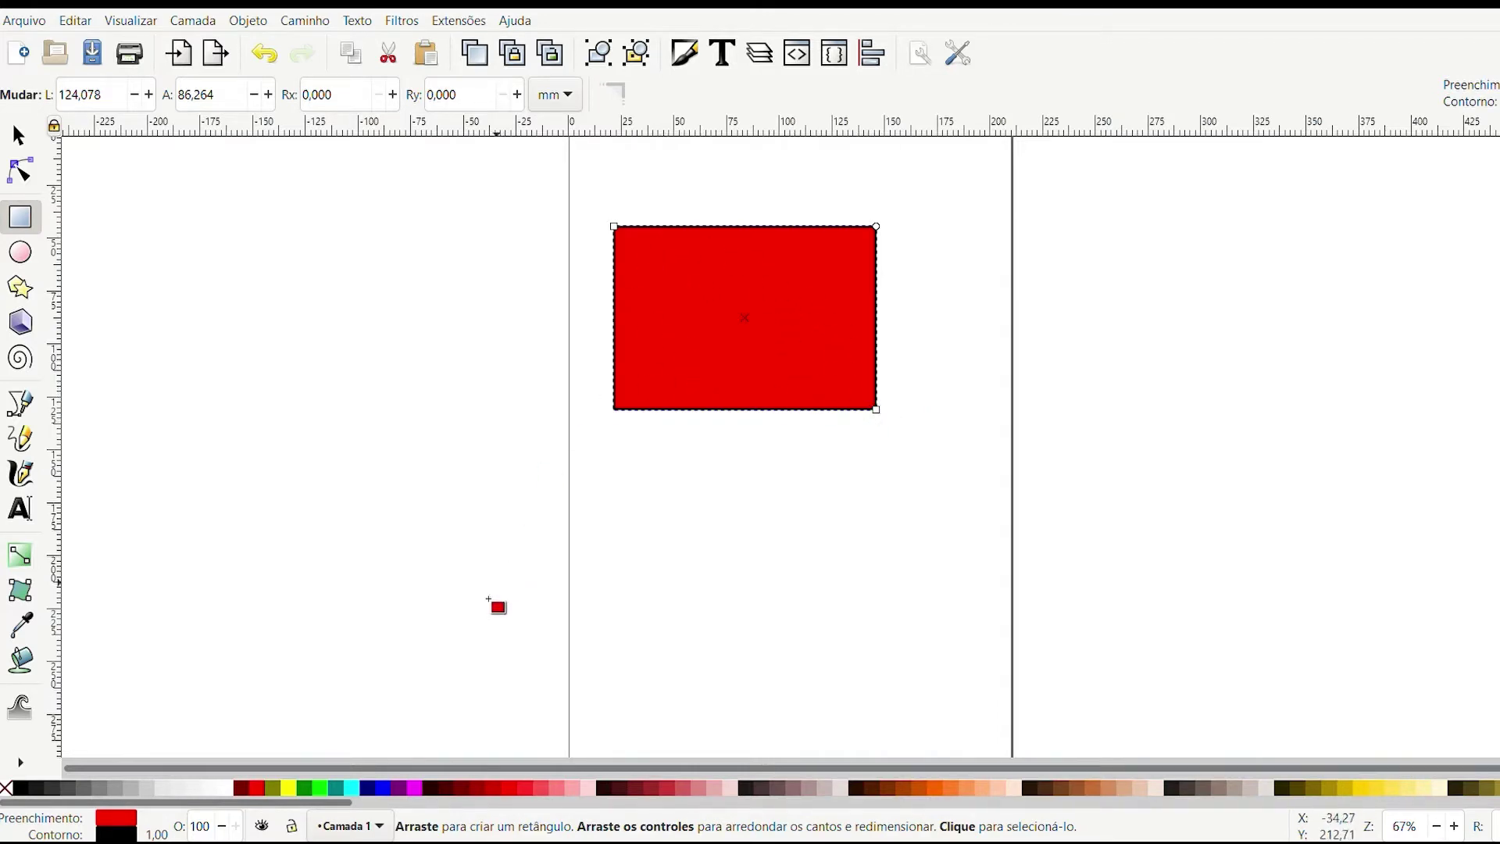
pyautogui.click(354, 789)
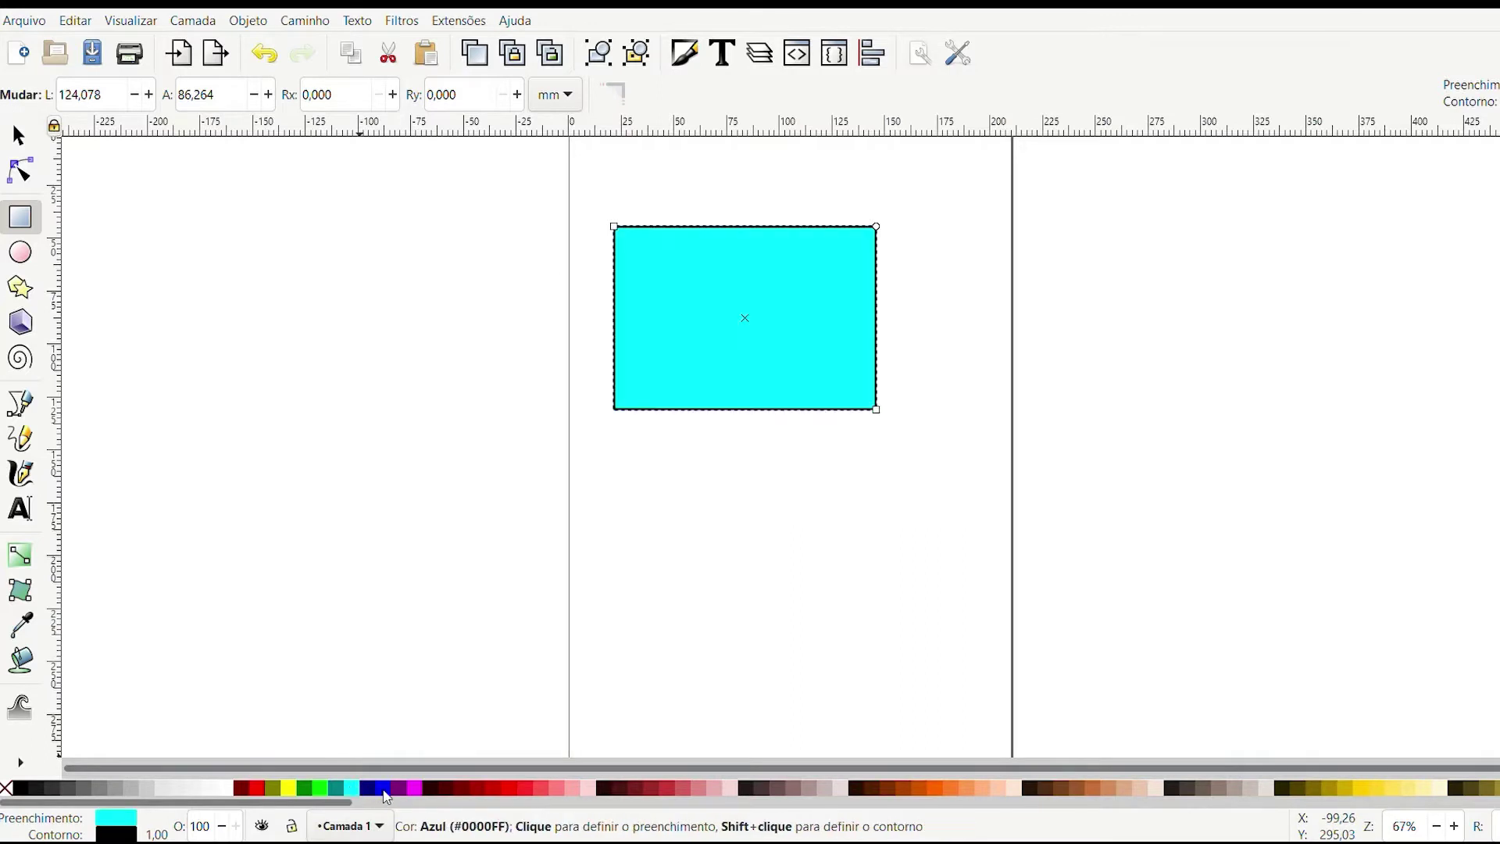
pyautogui.click(422, 790)
pyautogui.click(469, 791)
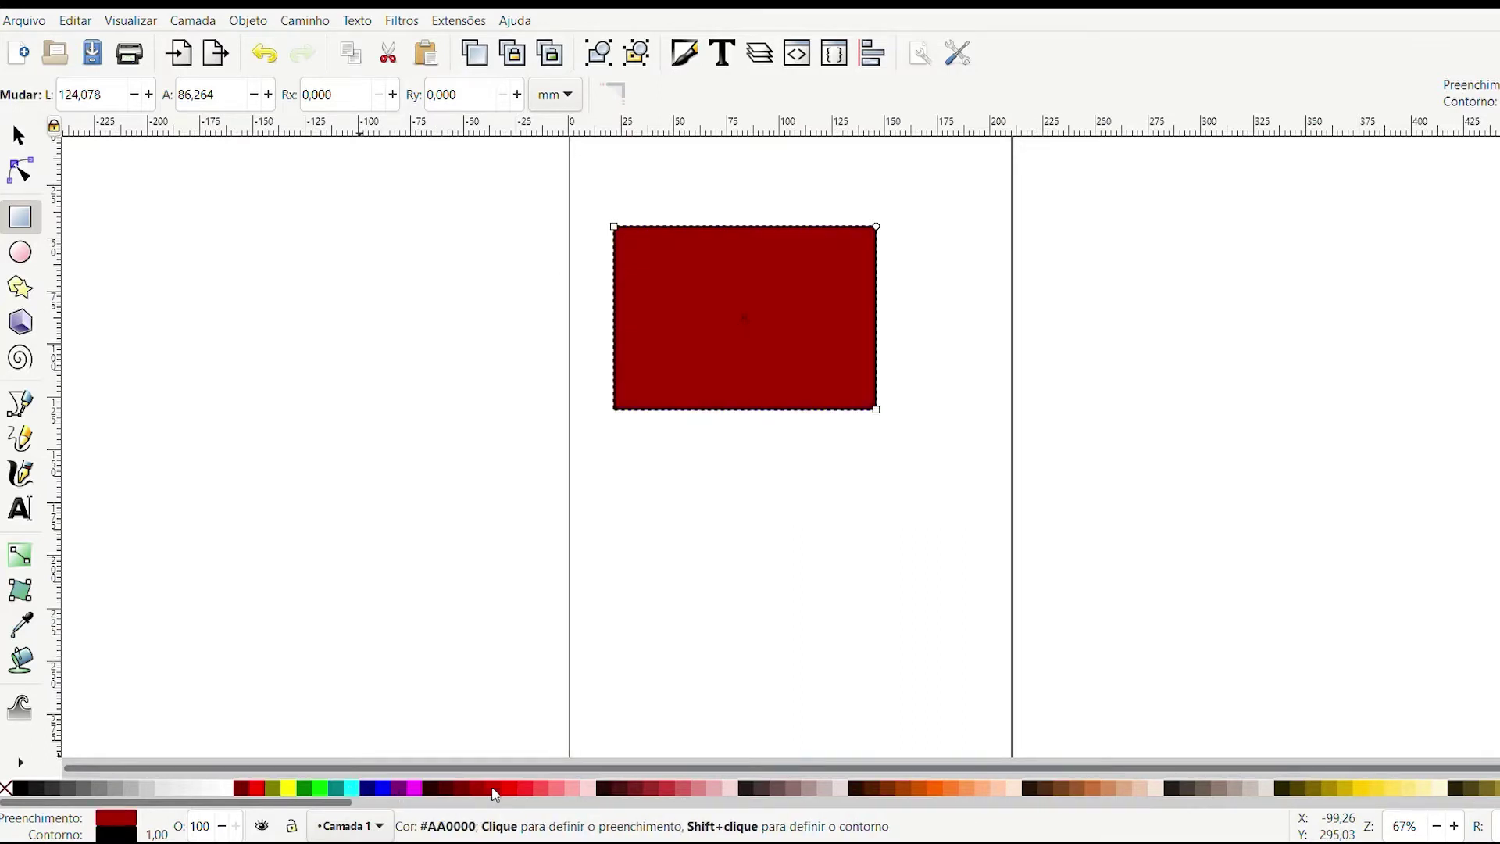
pyautogui.click(550, 791)
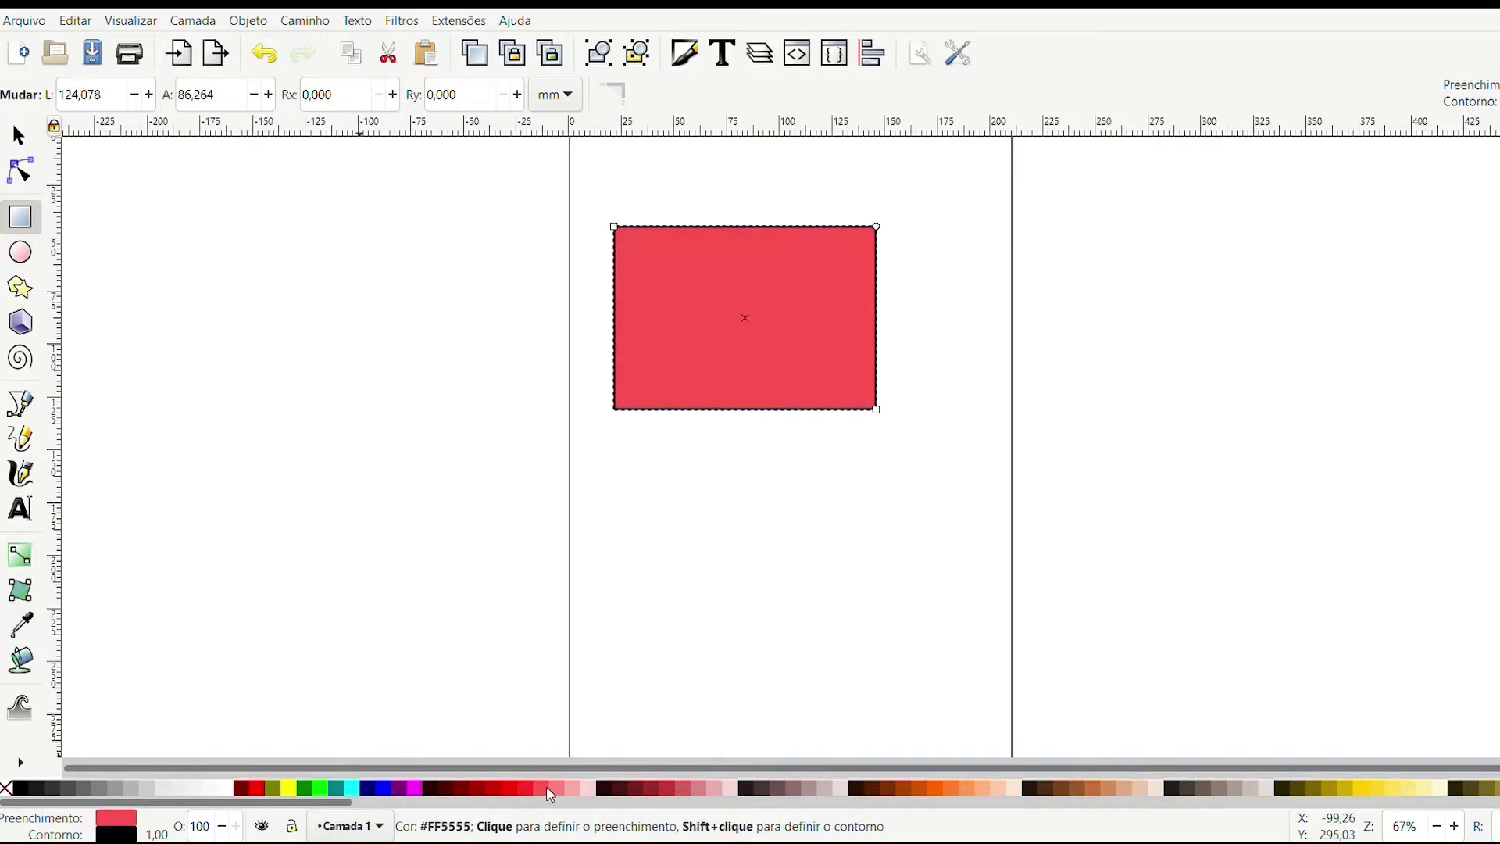
pyautogui.click(353, 789)
pyautogui.click(316, 790)
pyautogui.moveTo(316, 789); pyautogui.dragTo(671, 544)
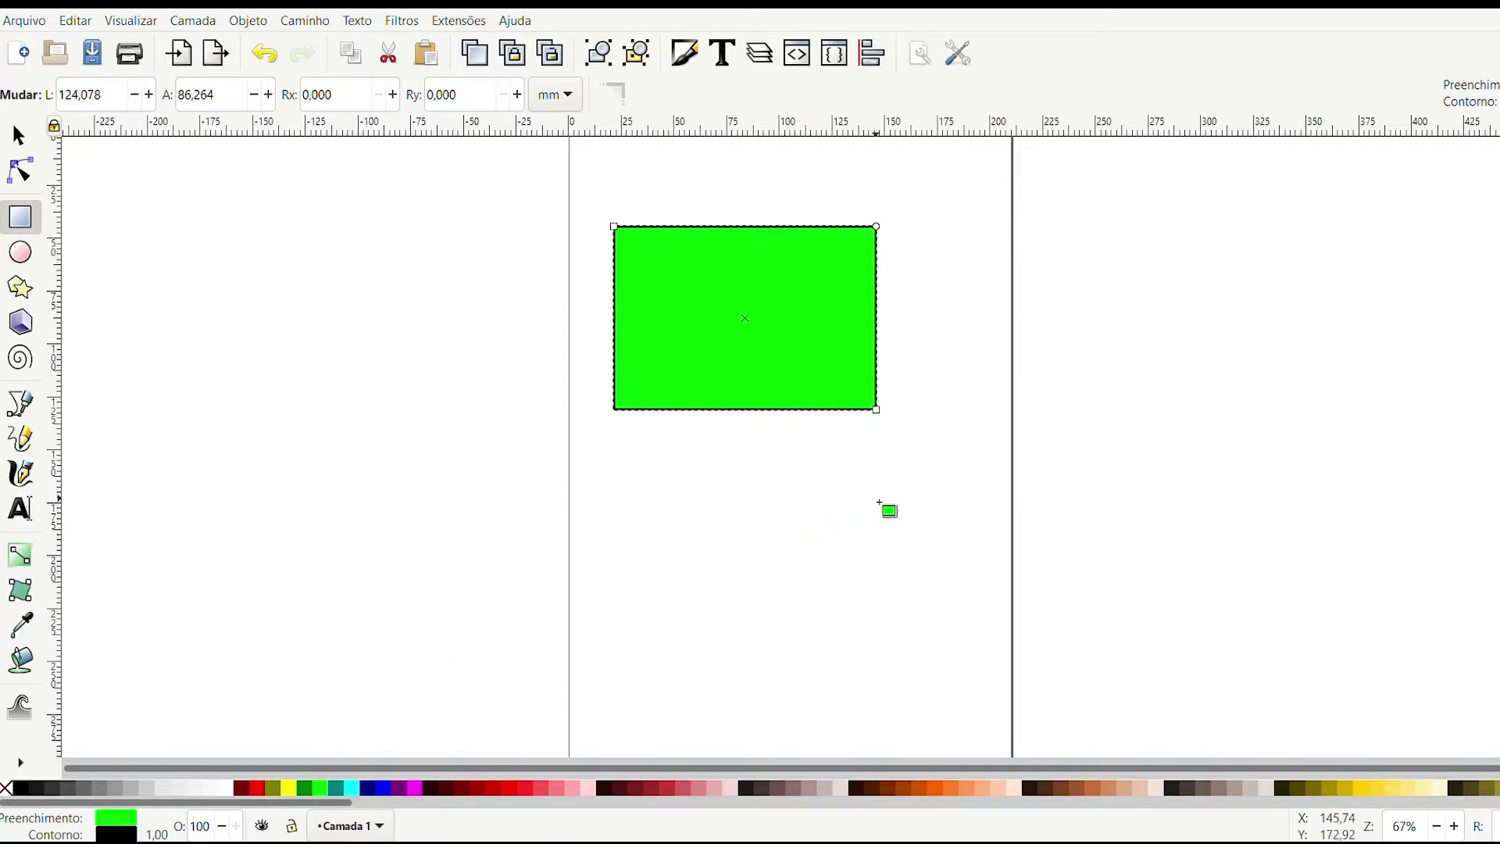
pyautogui.press('Escape')
pyautogui.moveTo(858, 438); pyautogui.dragTo(852, 278)
# Rotate the green rectangle, then bring it back almost level and deselect it
pyautogui.click(19, 136)
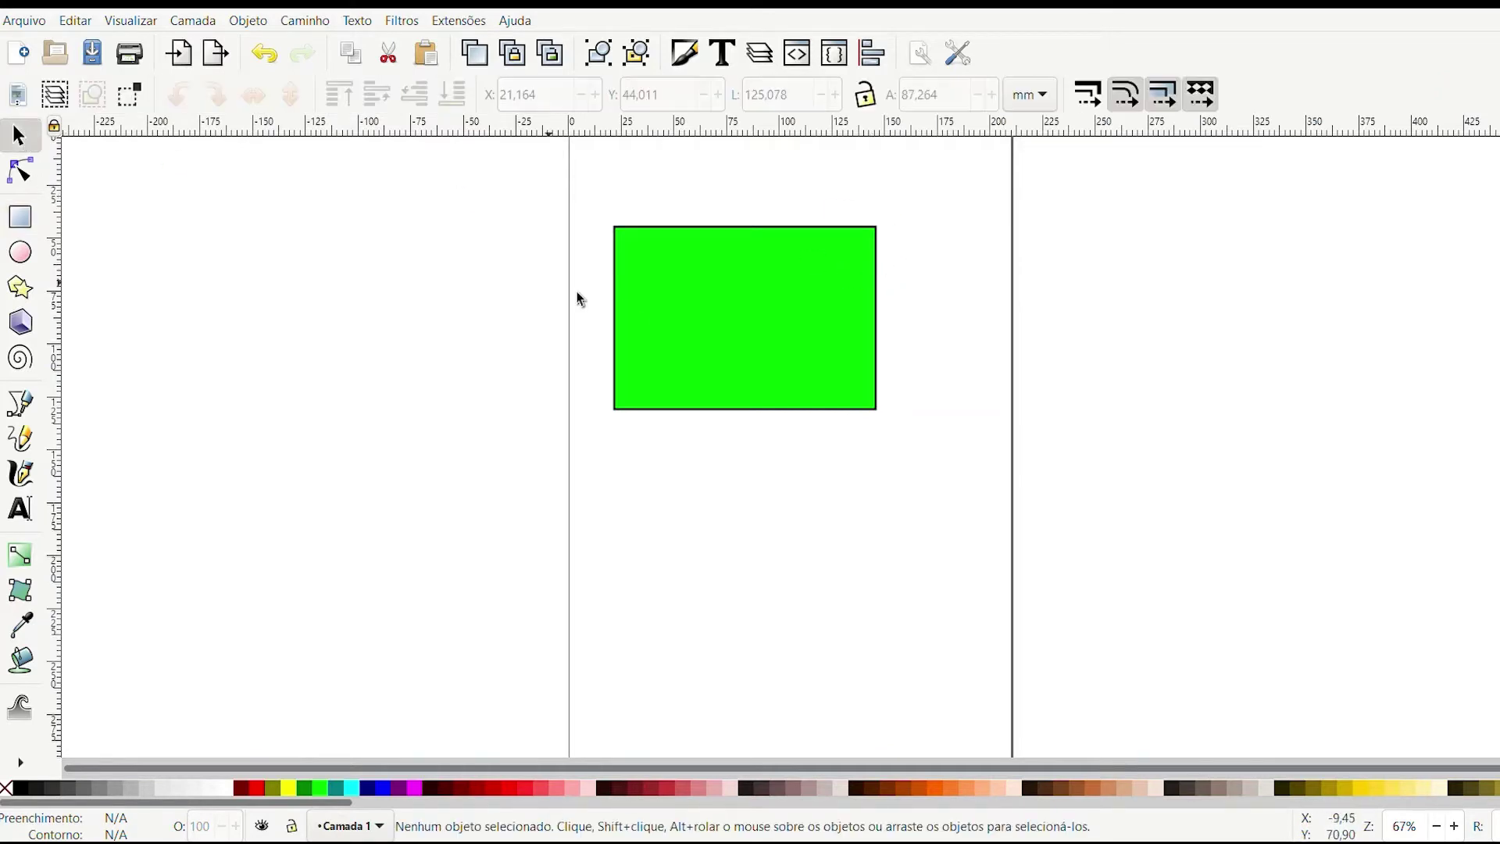
pyautogui.click(683, 230)
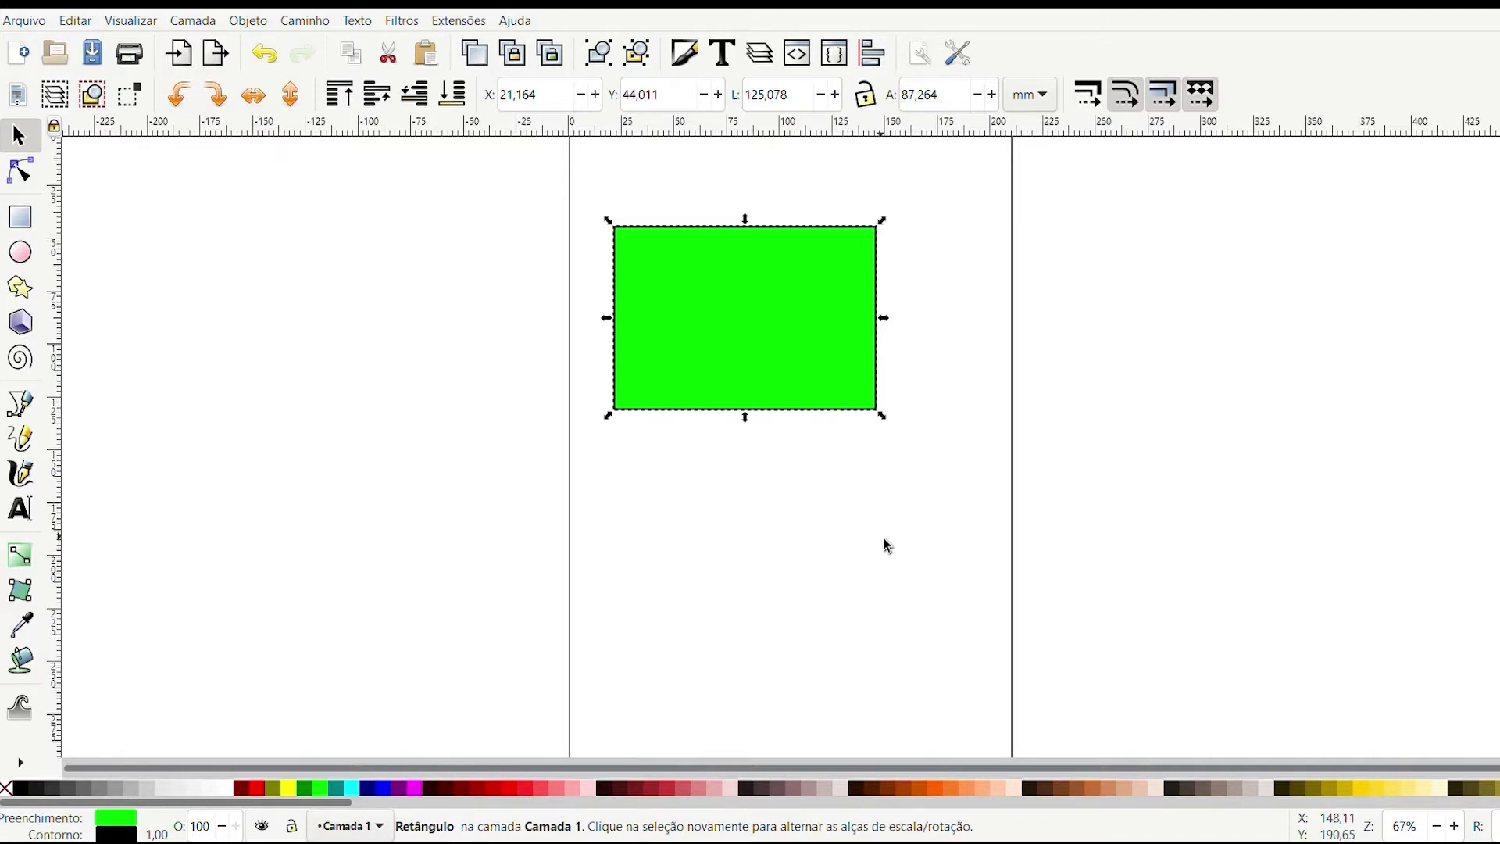
pyautogui.click(807, 322)
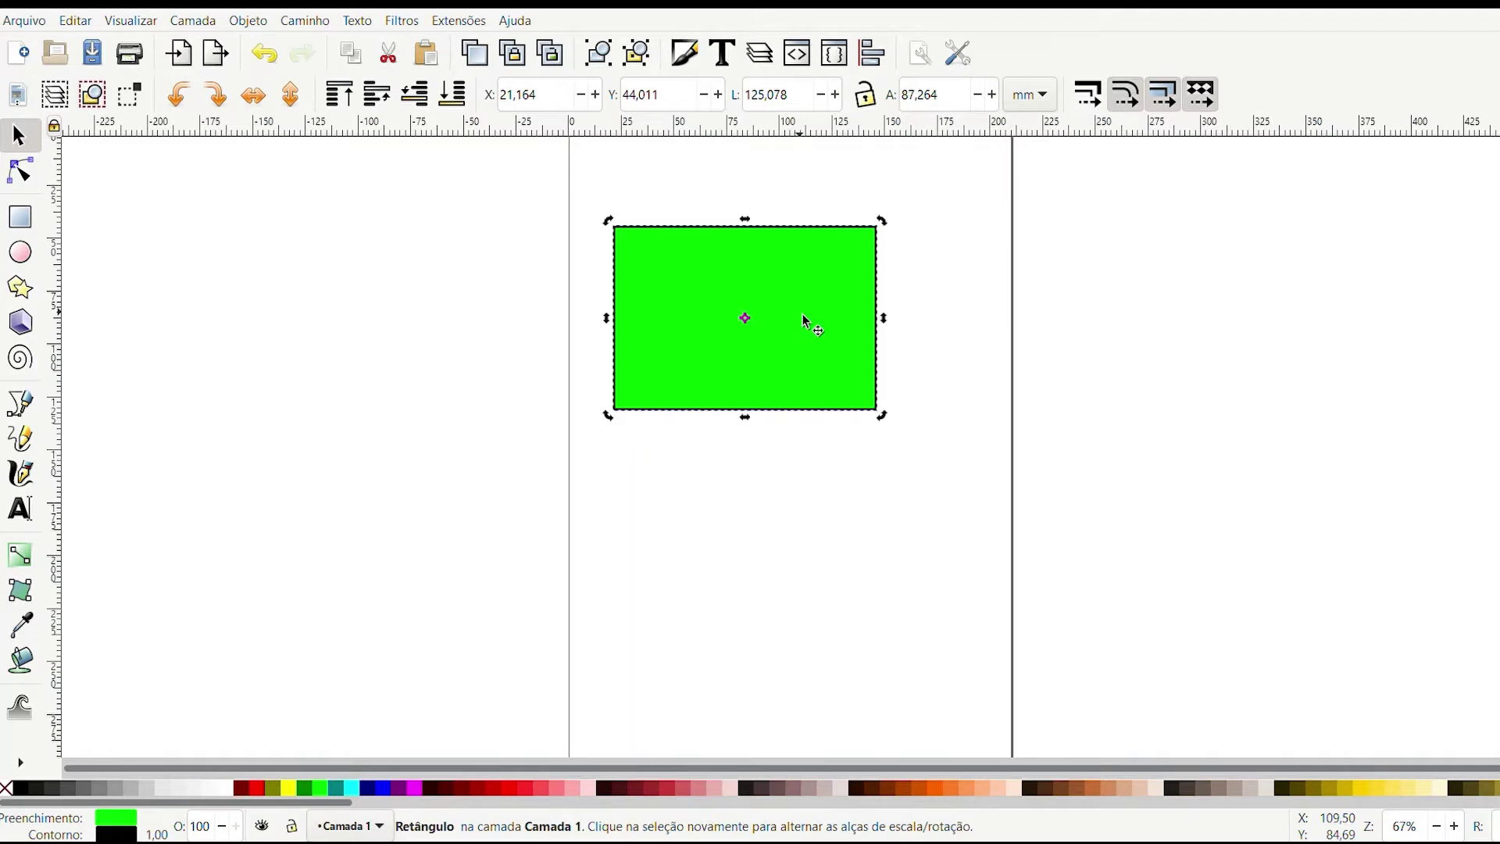
pyautogui.moveTo(890, 232)
pyautogui.mouseDown()
pyautogui.moveTo(904, 381)
pyautogui.moveTo(809, 347)
pyautogui.moveTo(833, 269)
pyautogui.mouseUp()
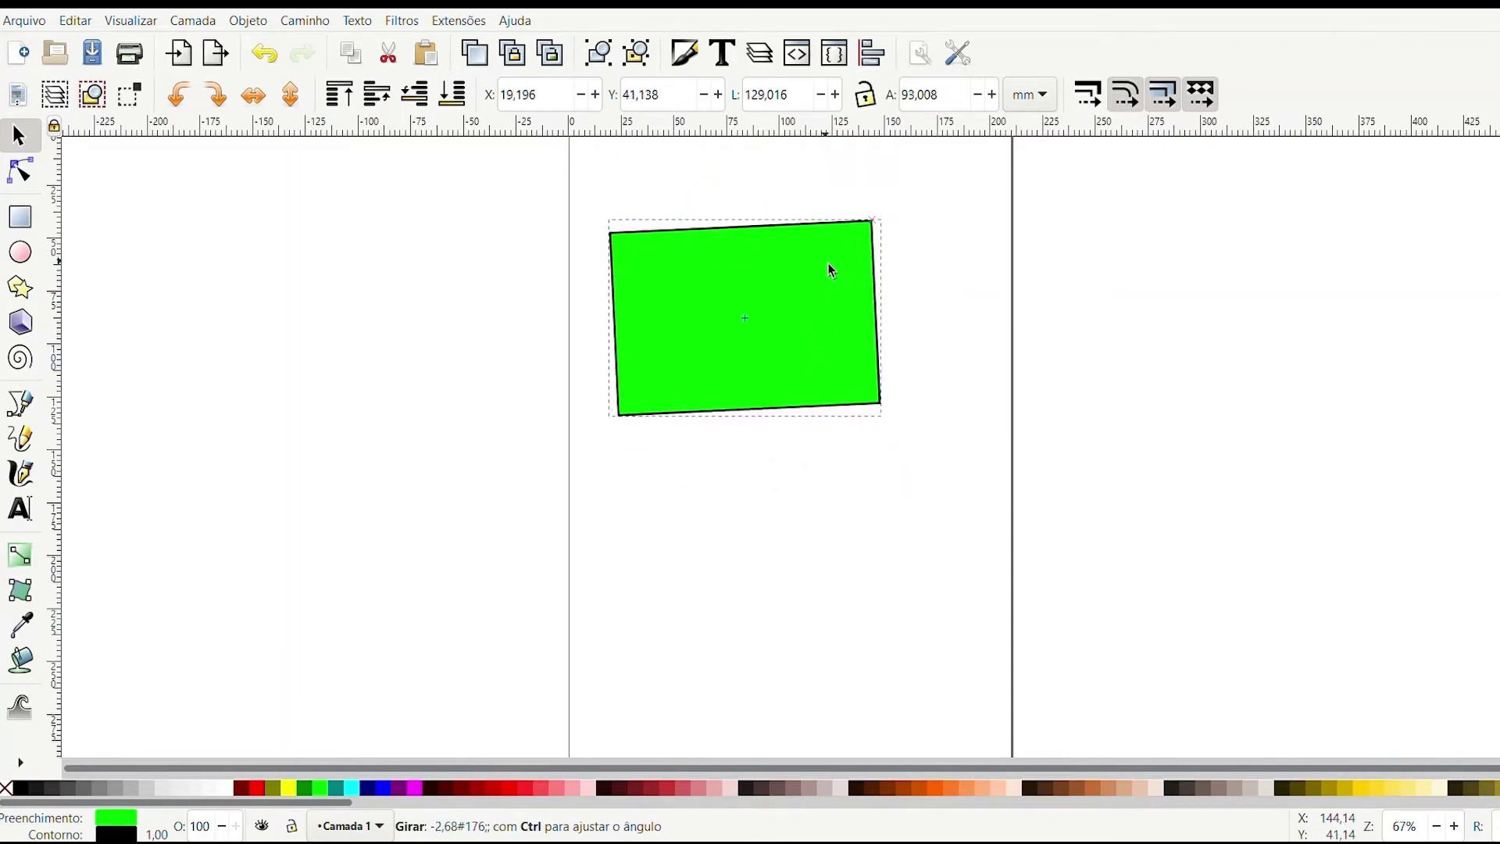
pyautogui.moveTo(830, 264); pyautogui.dragTo(828, 264)
pyautogui.click(930, 281)
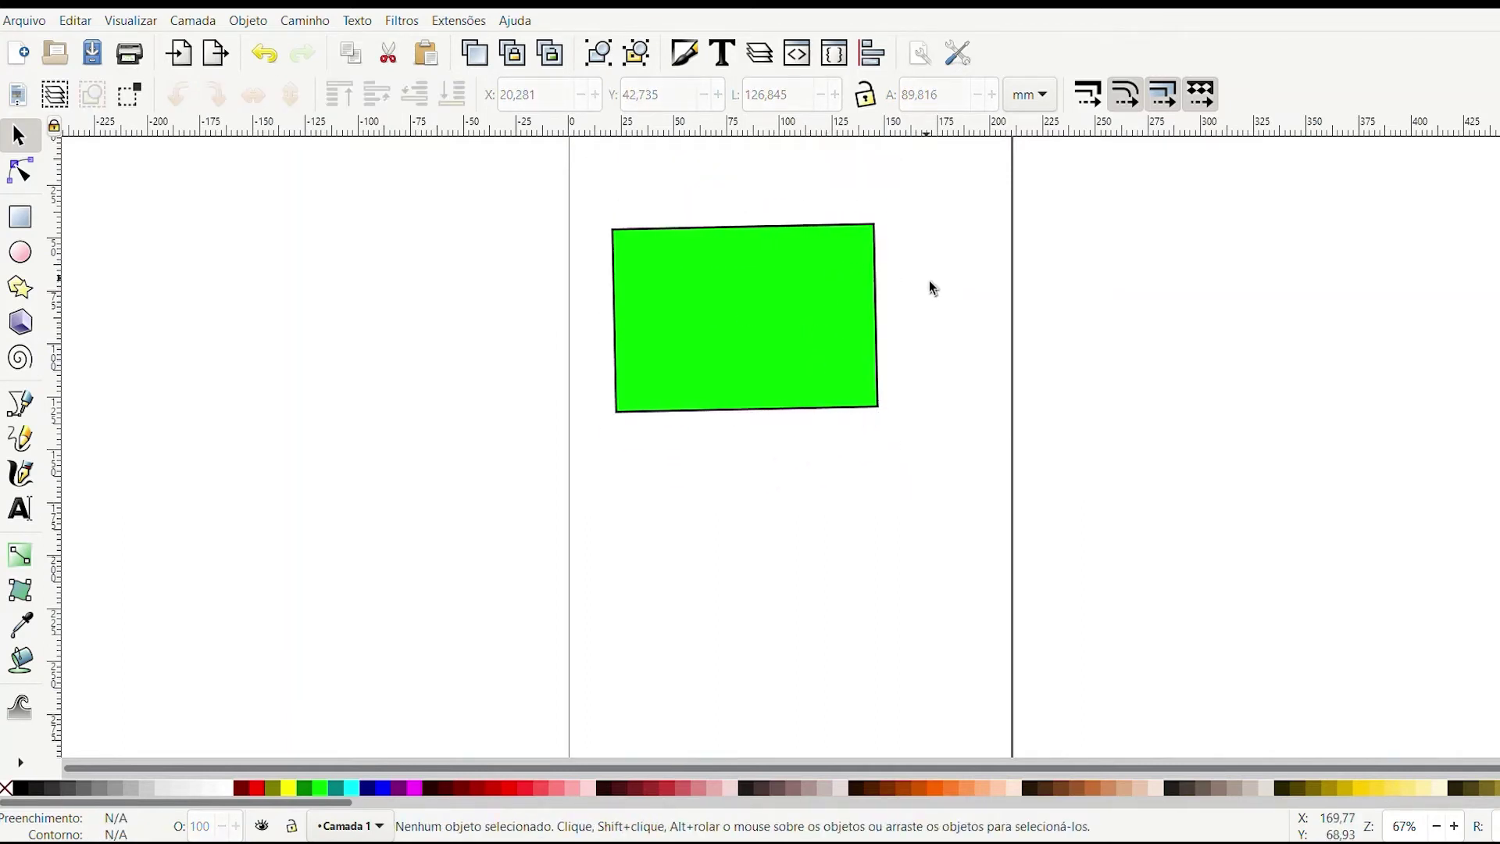
# Rotate the rectangle again so it rests tilted slightly off level
pyautogui.click(785, 344)
pyautogui.click(785, 344)
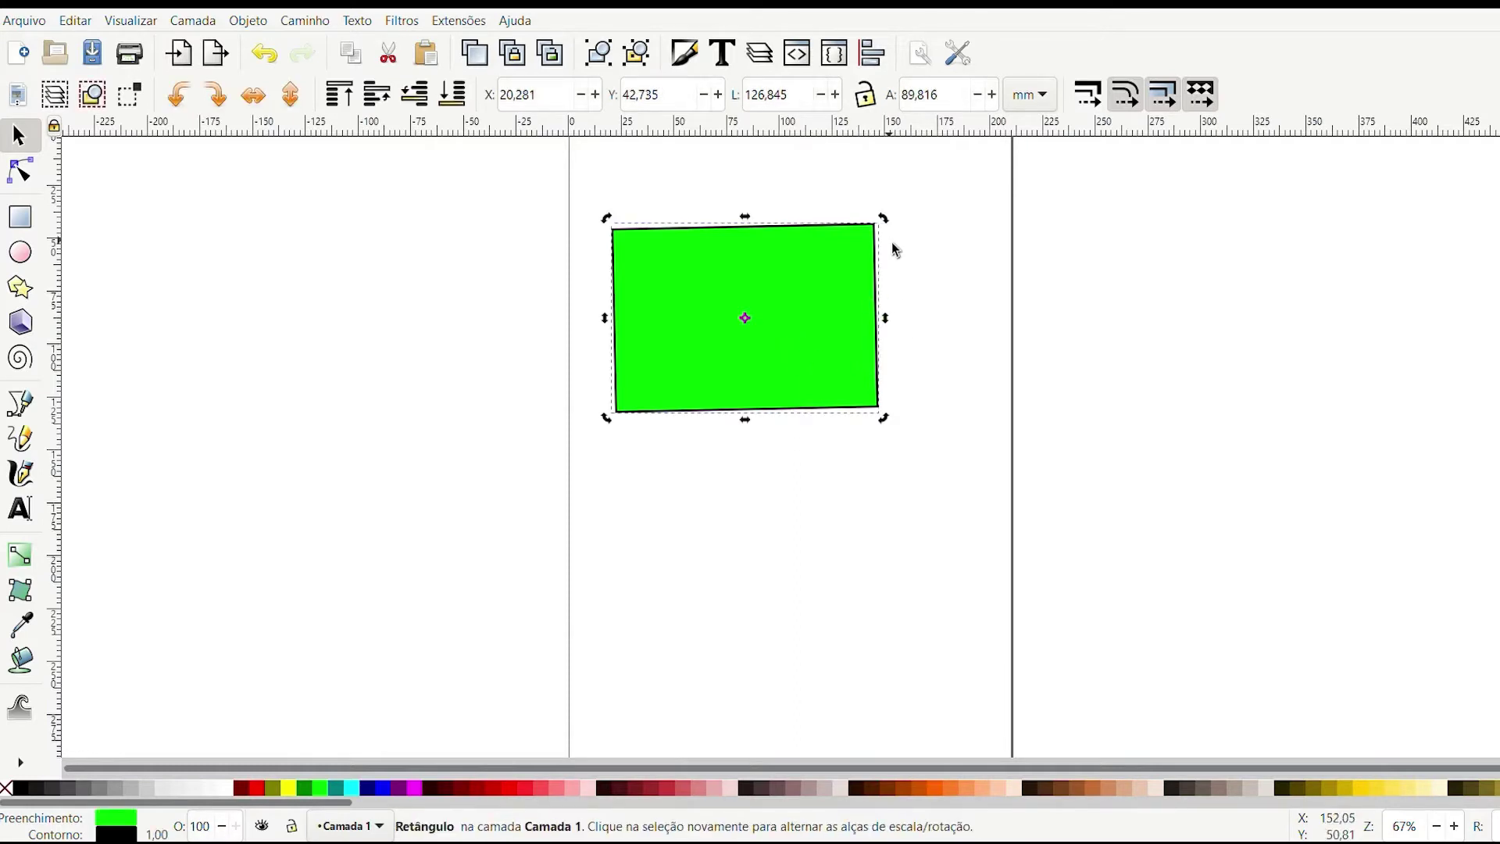
pyautogui.moveTo(881, 221)
pyautogui.mouseDown()
pyautogui.moveTo(823, 464)
pyautogui.moveTo(847, 278)
pyautogui.moveTo(867, 375)
pyautogui.moveTo(541, 453)
pyautogui.moveTo(713, 302)
pyautogui.moveTo(740, 342)
pyautogui.moveTo(747, 320)
pyautogui.mouseUp()
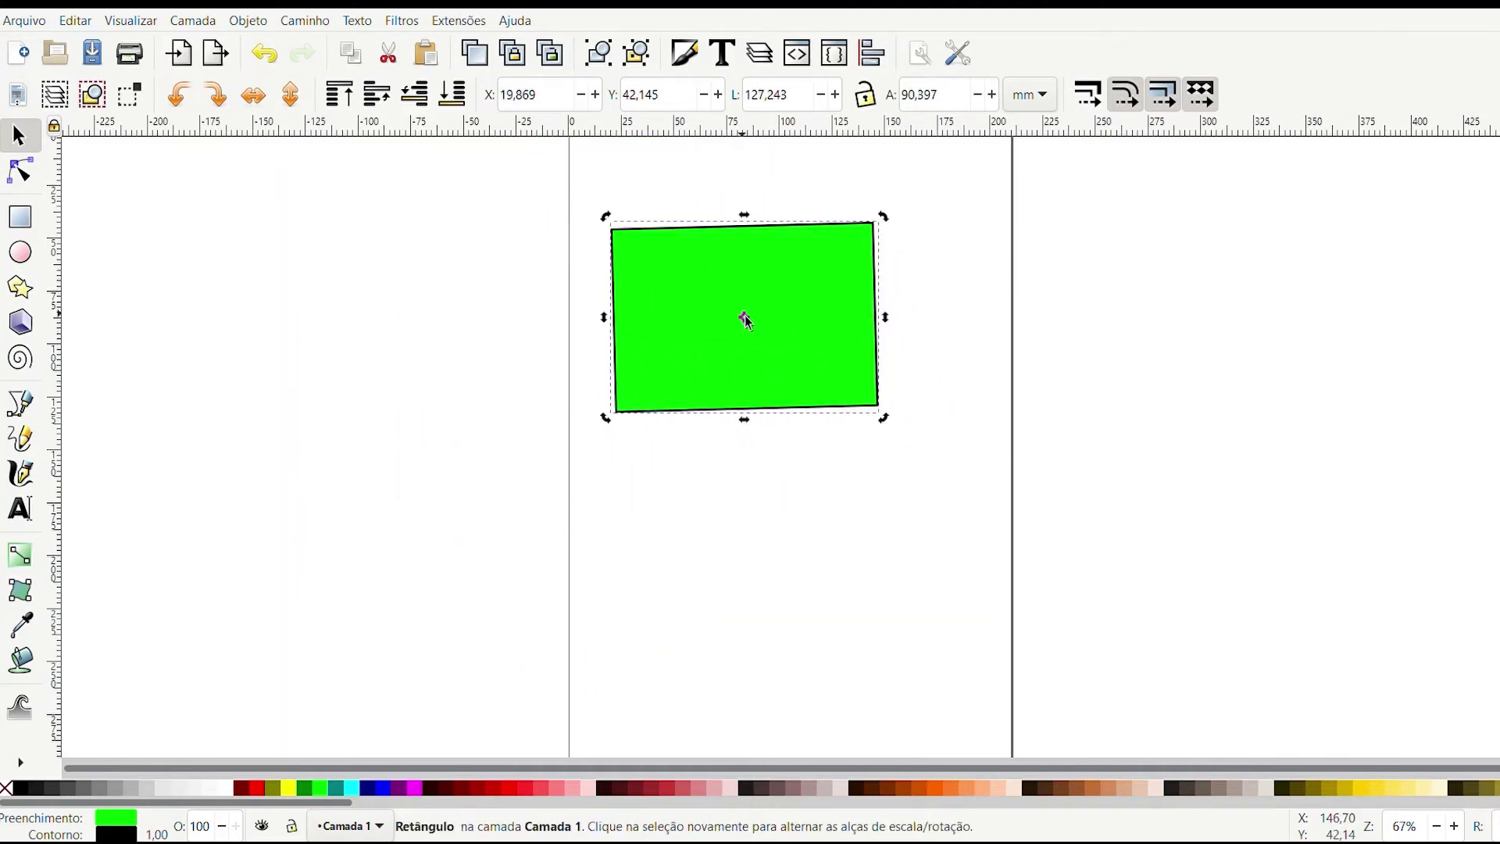
pyautogui.moveTo(888, 219)
pyautogui.mouseDown()
pyautogui.moveTo(898, 282)
pyautogui.moveTo(864, 410)
pyautogui.moveTo(672, 321)
pyautogui.moveTo(711, 257)
pyautogui.moveTo(787, 271)
pyautogui.moveTo(797, 289)
pyautogui.moveTo(782, 327)
pyautogui.moveTo(754, 336)
pyautogui.moveTo(741, 305)
pyautogui.moveTo(784, 321)
pyautogui.moveTo(793, 302)
pyautogui.mouseUp()
pyautogui.click(967, 327)
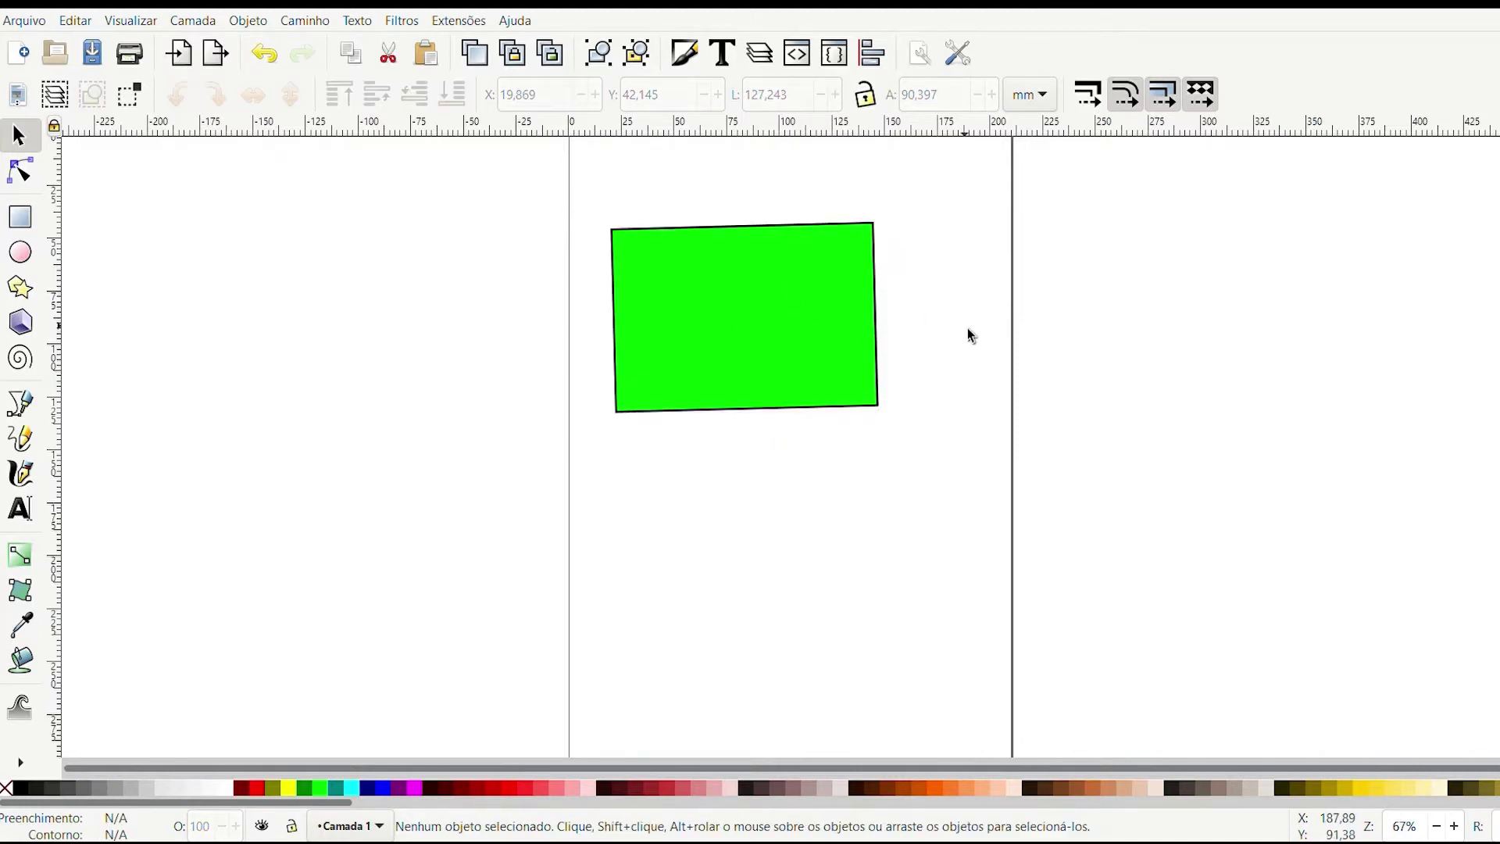
# Draw a green circle and move it up onto the rectangle's lower part
pyautogui.click(20, 251)
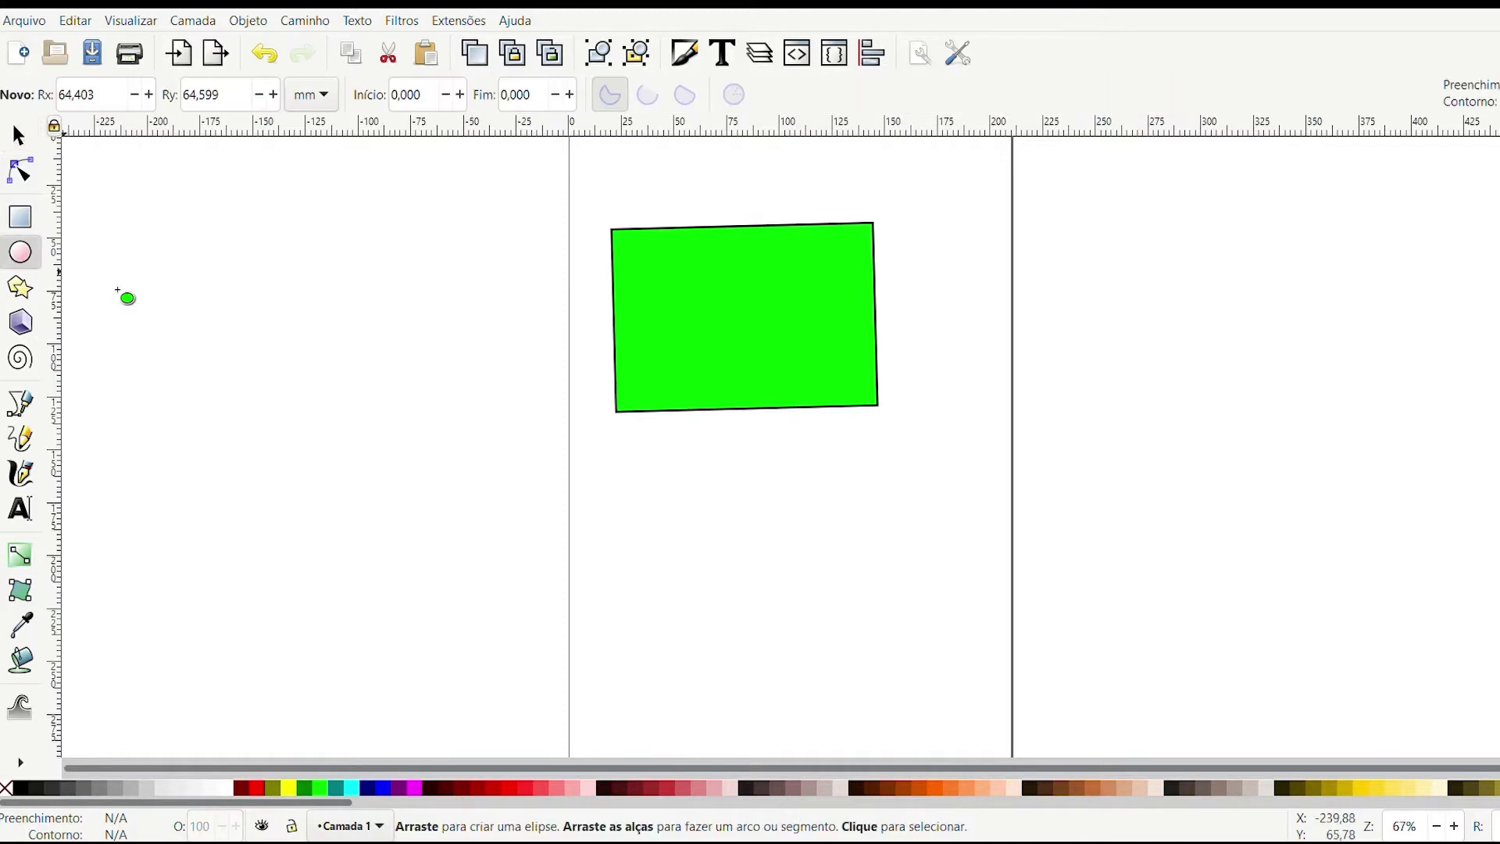
pyautogui.moveTo(689, 426); pyautogui.dragTo(893, 635)
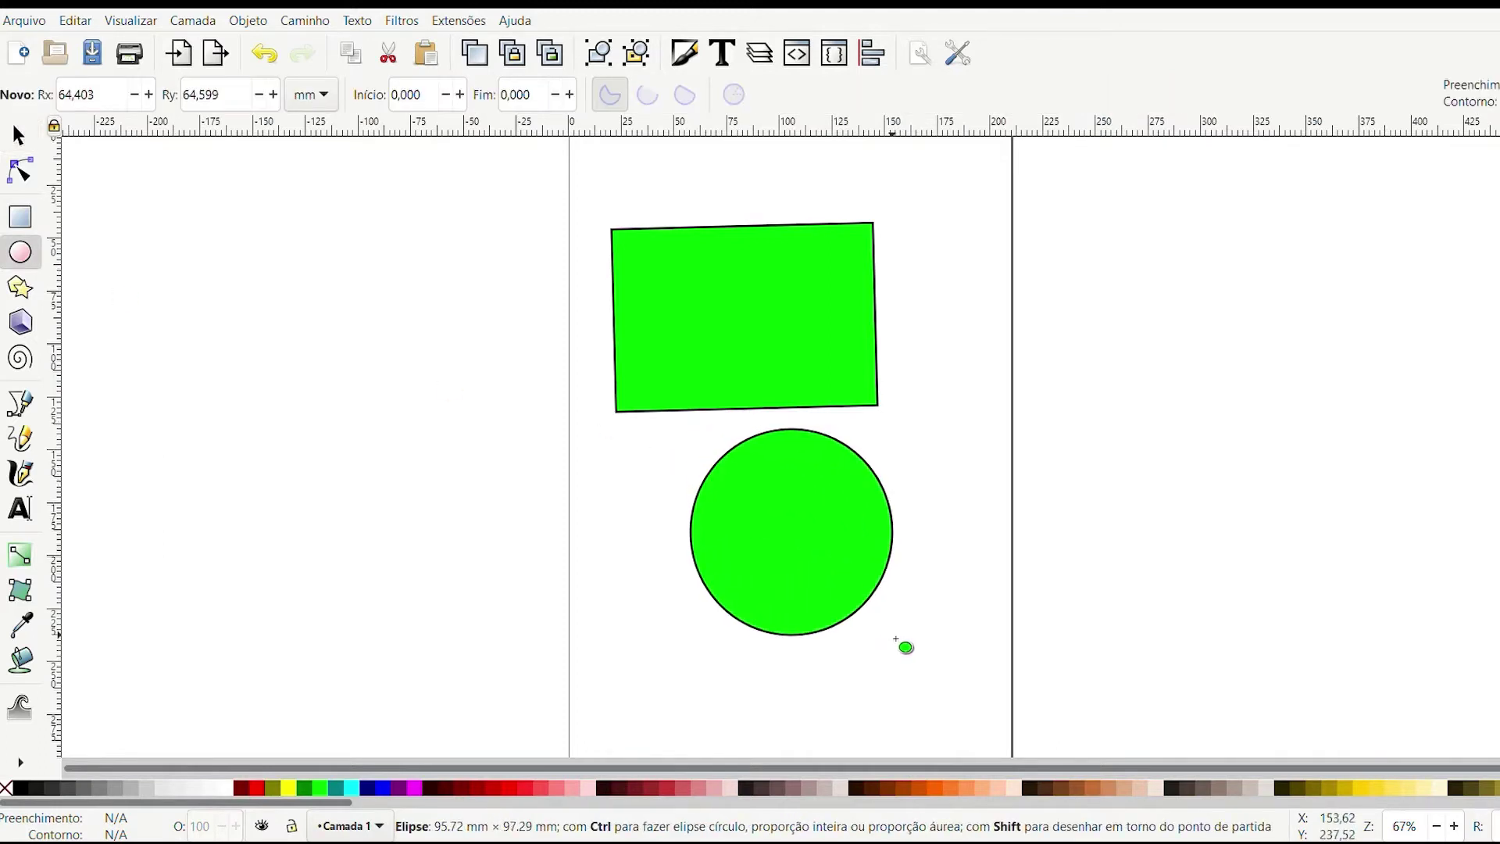
pyautogui.click(22, 139)
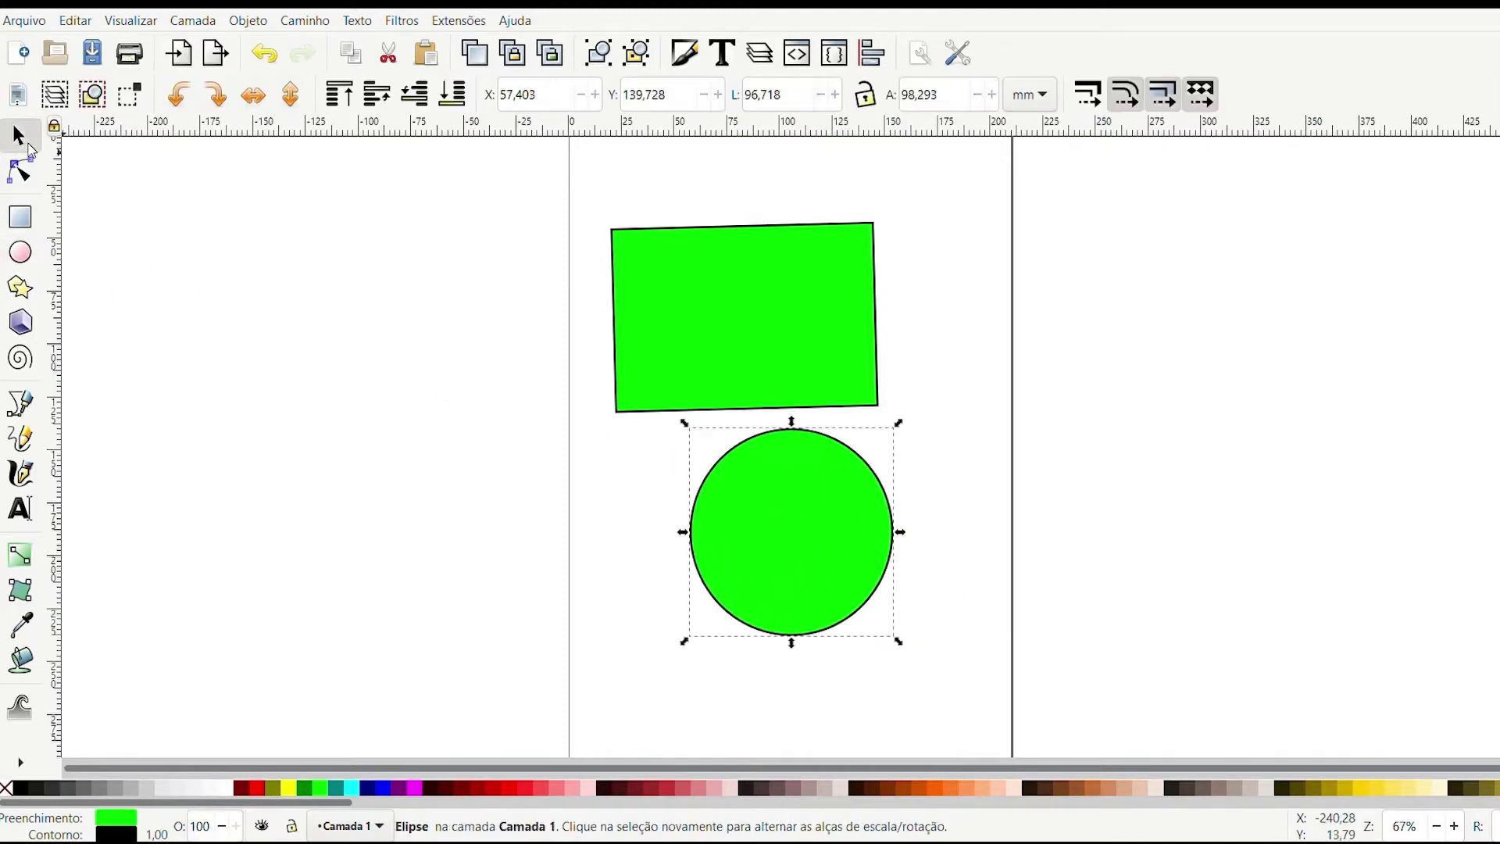
pyautogui.moveTo(827, 585)
pyautogui.mouseDown()
pyautogui.moveTo(802, 401)
pyautogui.moveTo(781, 404)
pyautogui.moveTo(785, 393)
pyautogui.mouseUp()
pyautogui.click(861, 647)
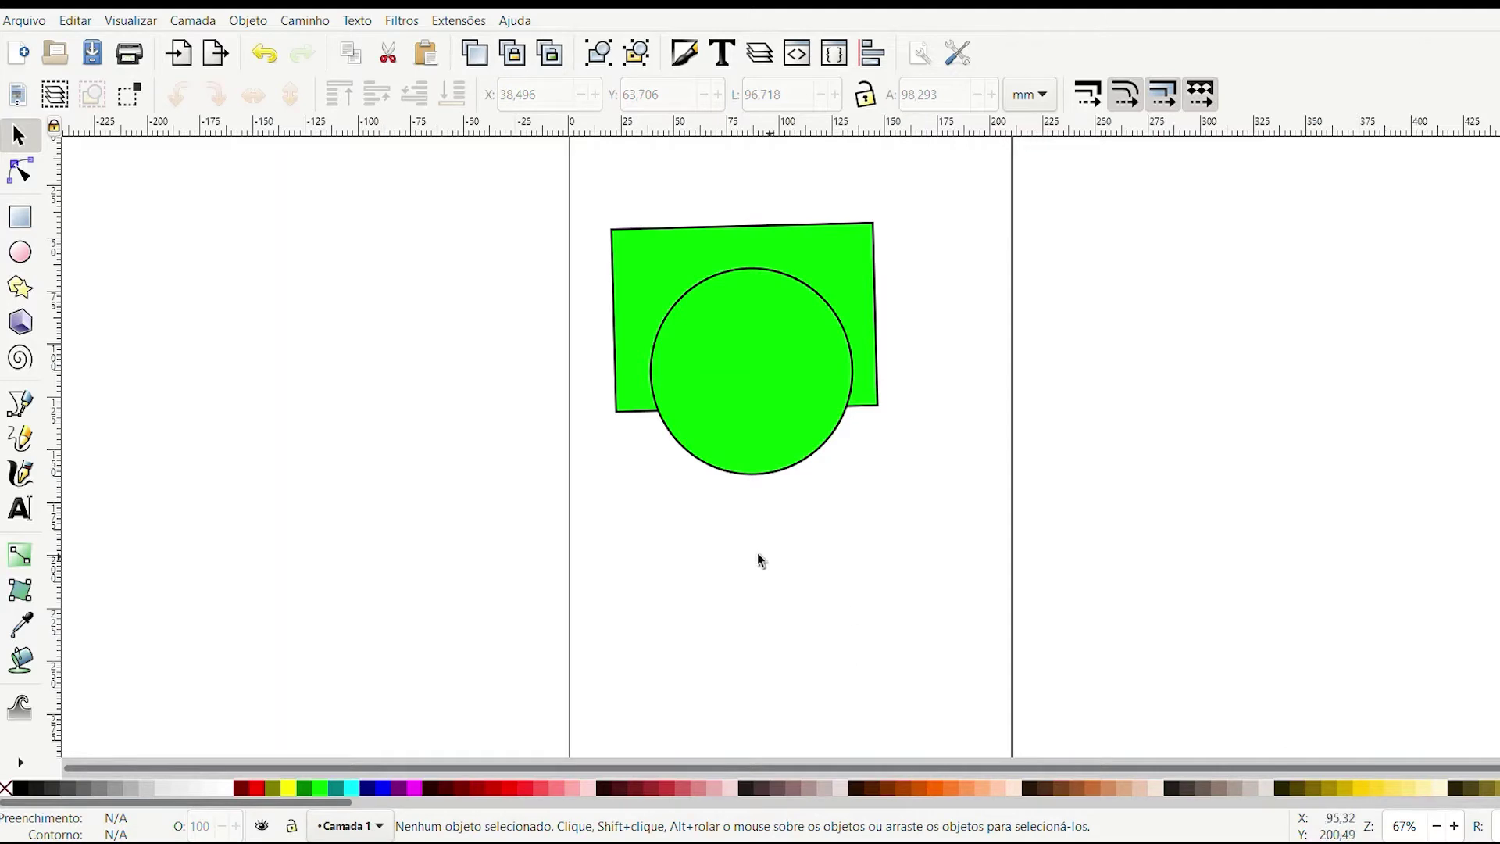
# Draw two nested seven-point stars over the circle
pyautogui.click(20, 287)
pyautogui.moveTo(654, 567)
pyautogui.mouseDown()
pyautogui.moveTo(755, 649)
pyautogui.moveTo(763, 639)
pyautogui.moveTo(699, 568)
pyautogui.moveTo(783, 353)
pyautogui.moveTo(776, 369)
pyautogui.mouseUp()
pyautogui.click(18, 136)
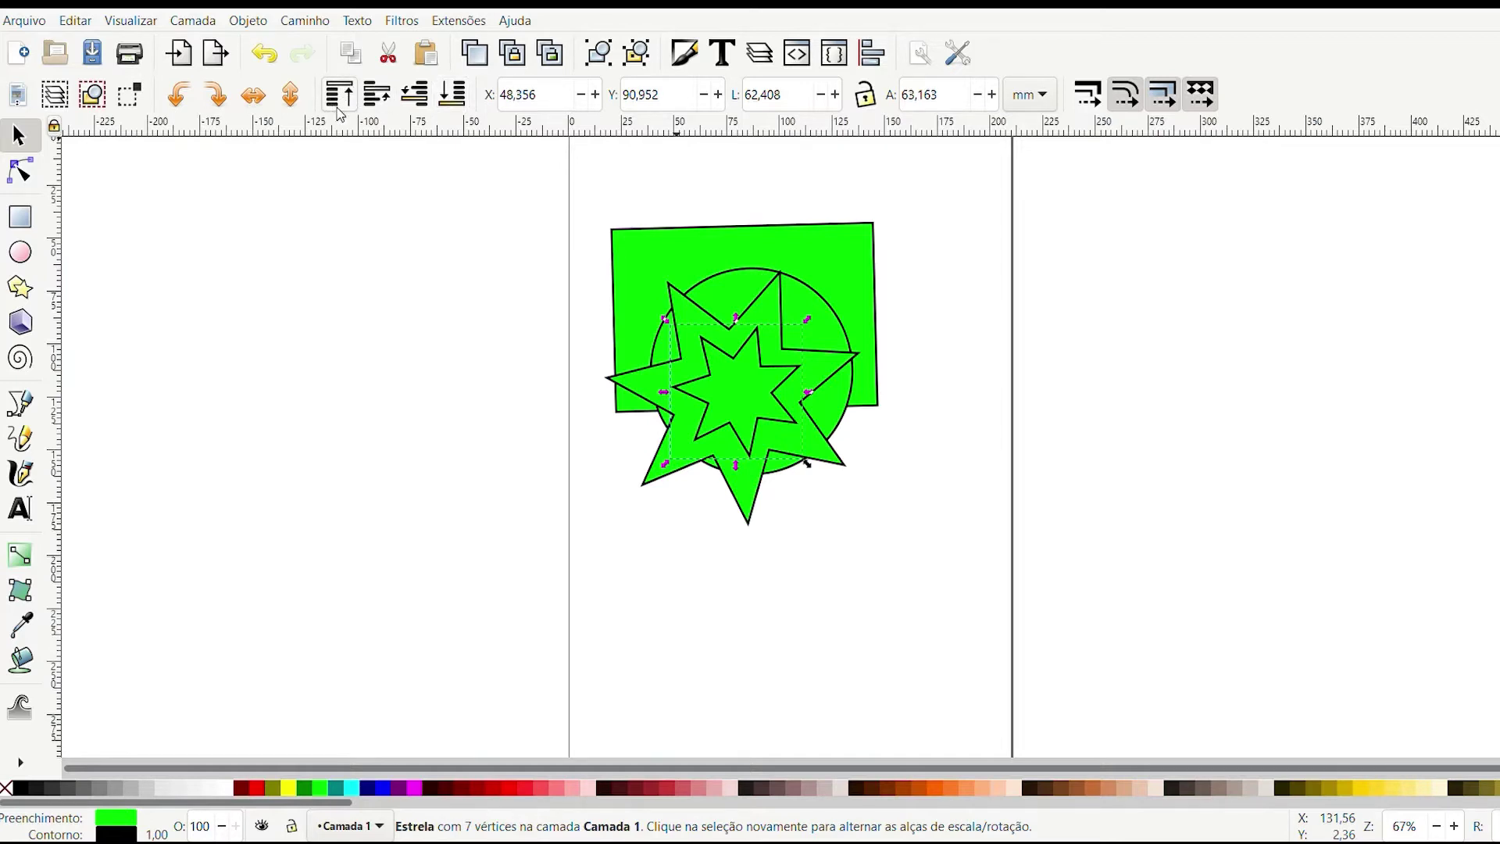
# Lower the small star, the large star and the circle to the bottom in turn
pyautogui.click(452, 95)
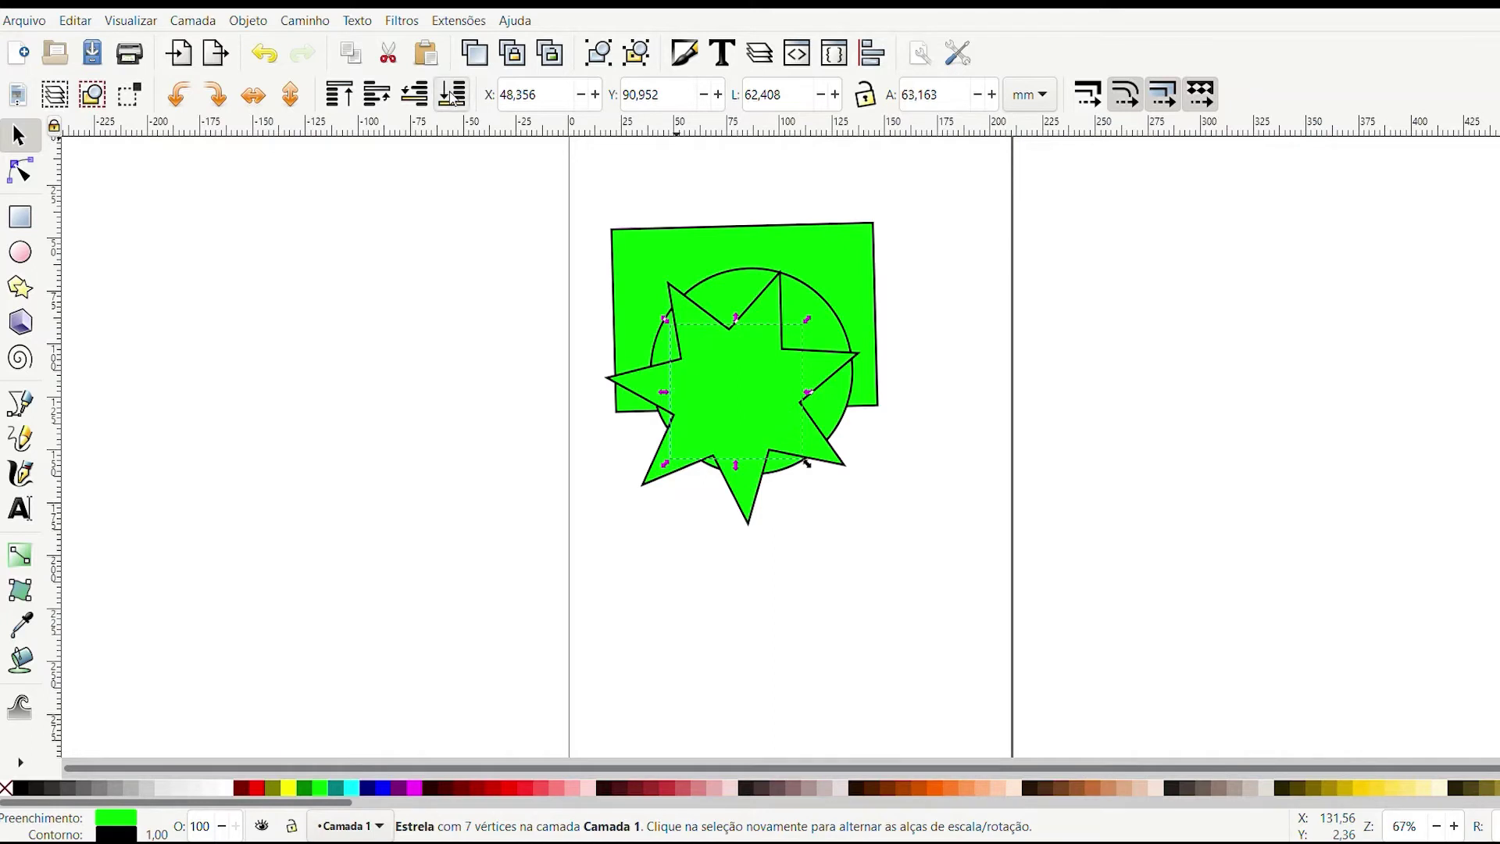
pyautogui.click(782, 300)
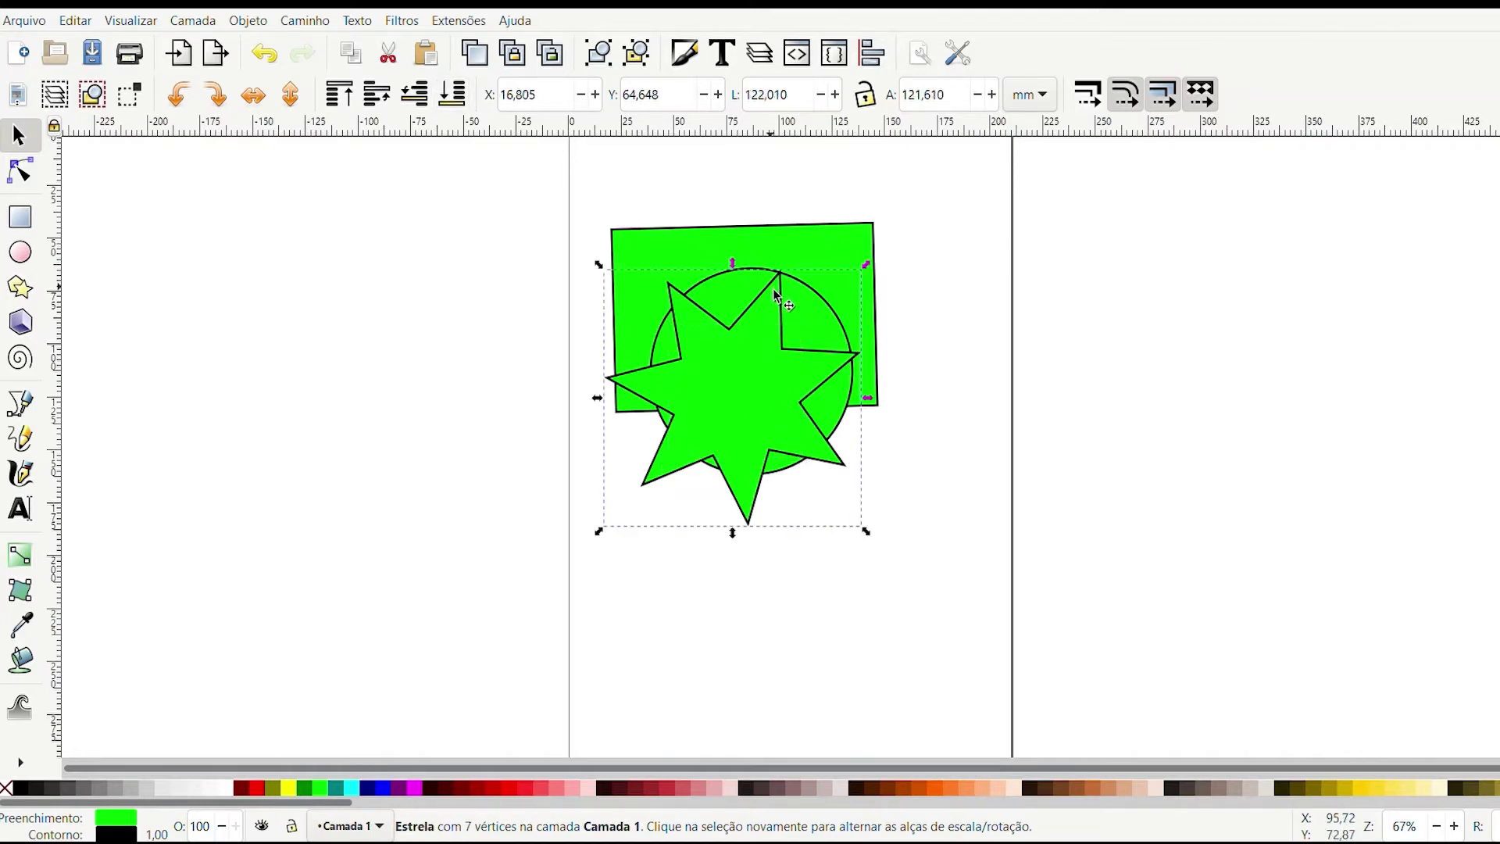
pyautogui.click(454, 95)
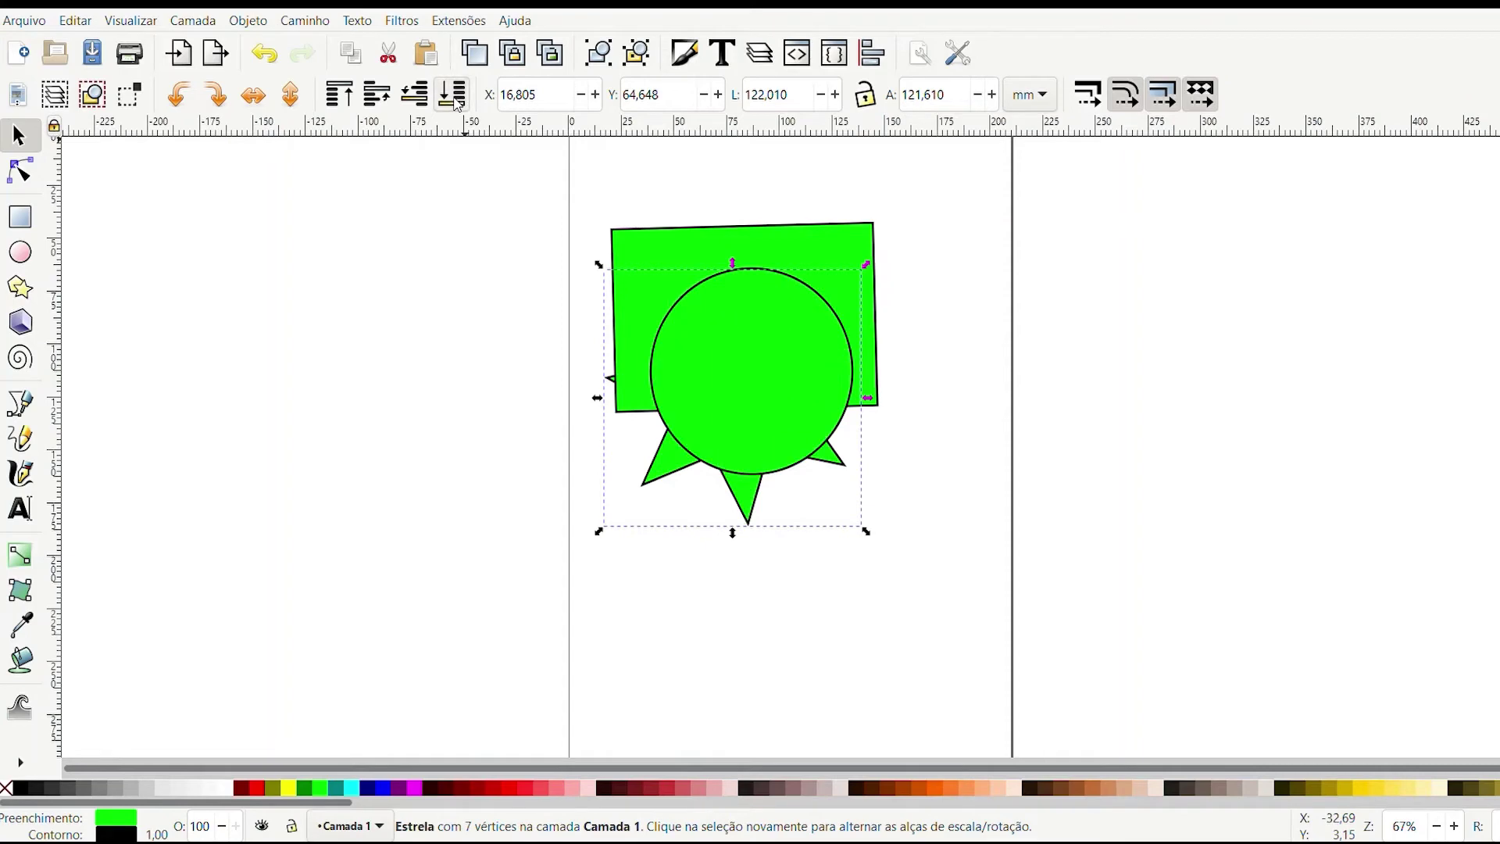
pyautogui.click(781, 280)
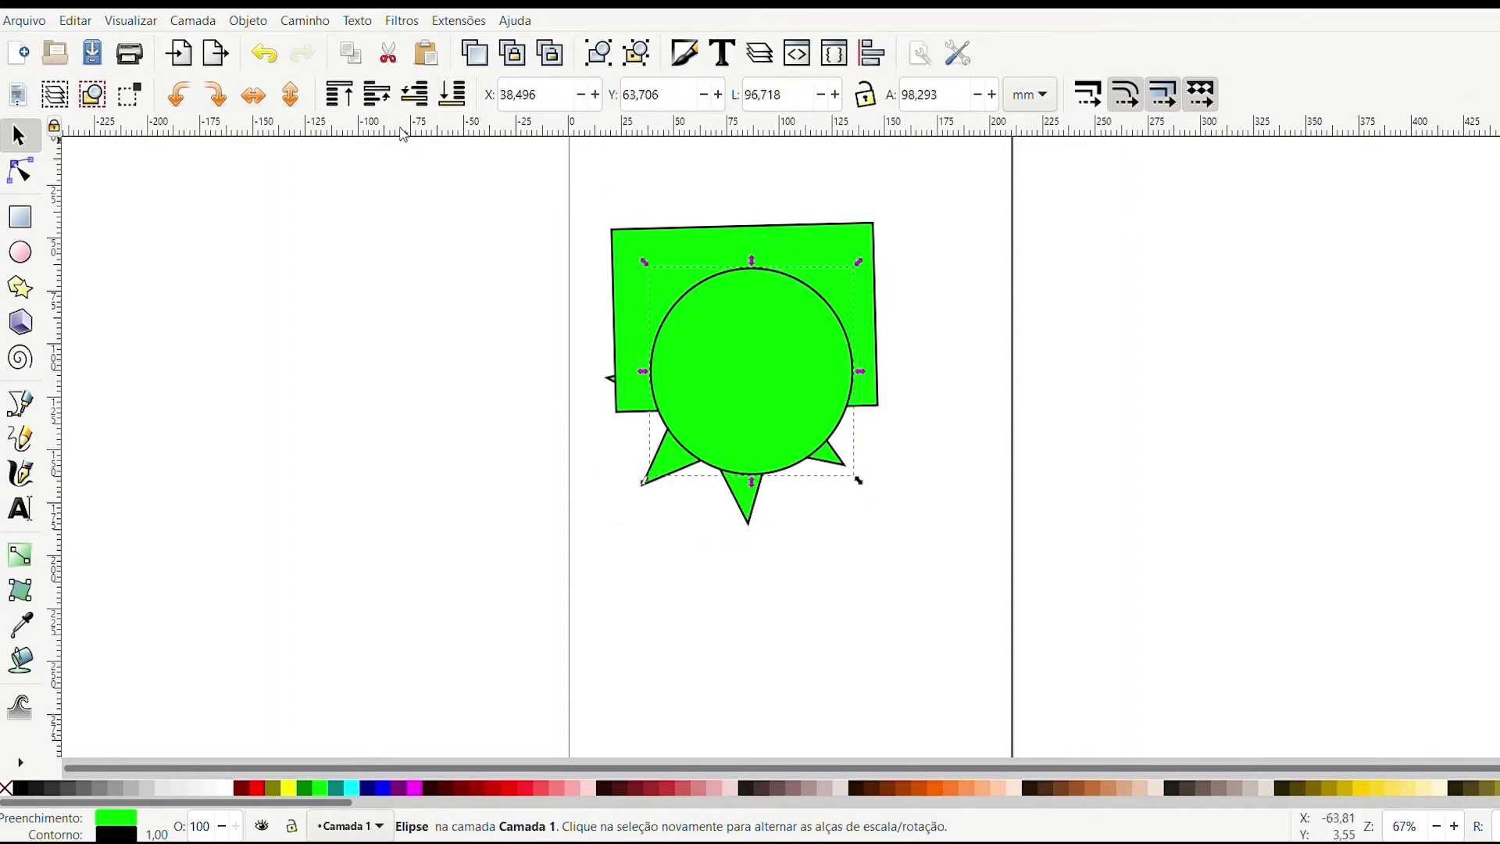
pyautogui.click(453, 96)
# Send the green rectangle to the bottom, raising it once before lowering it again
pyautogui.click(782, 227)
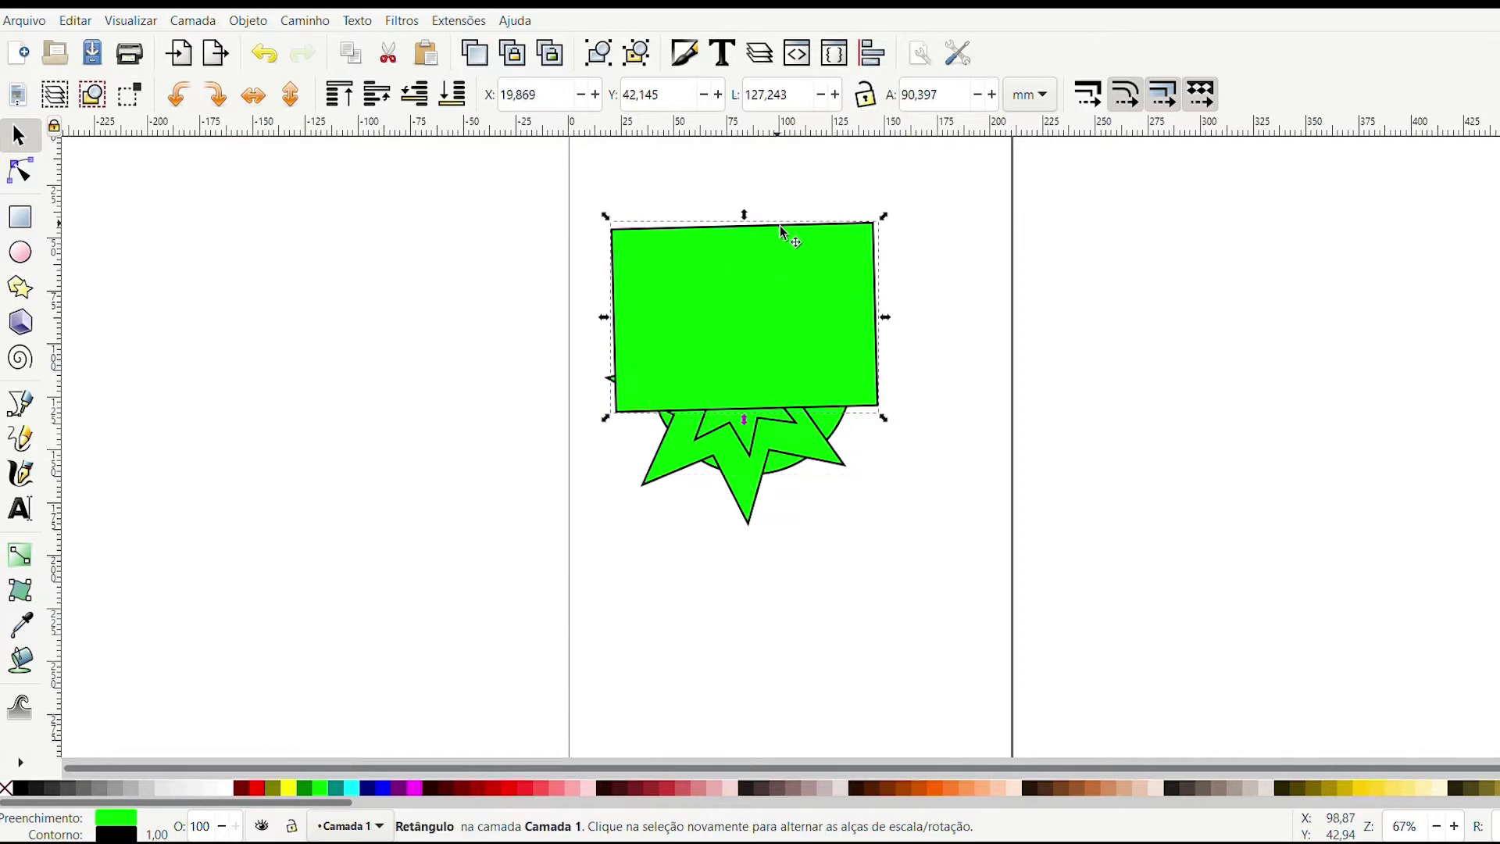
pyautogui.click(452, 95)
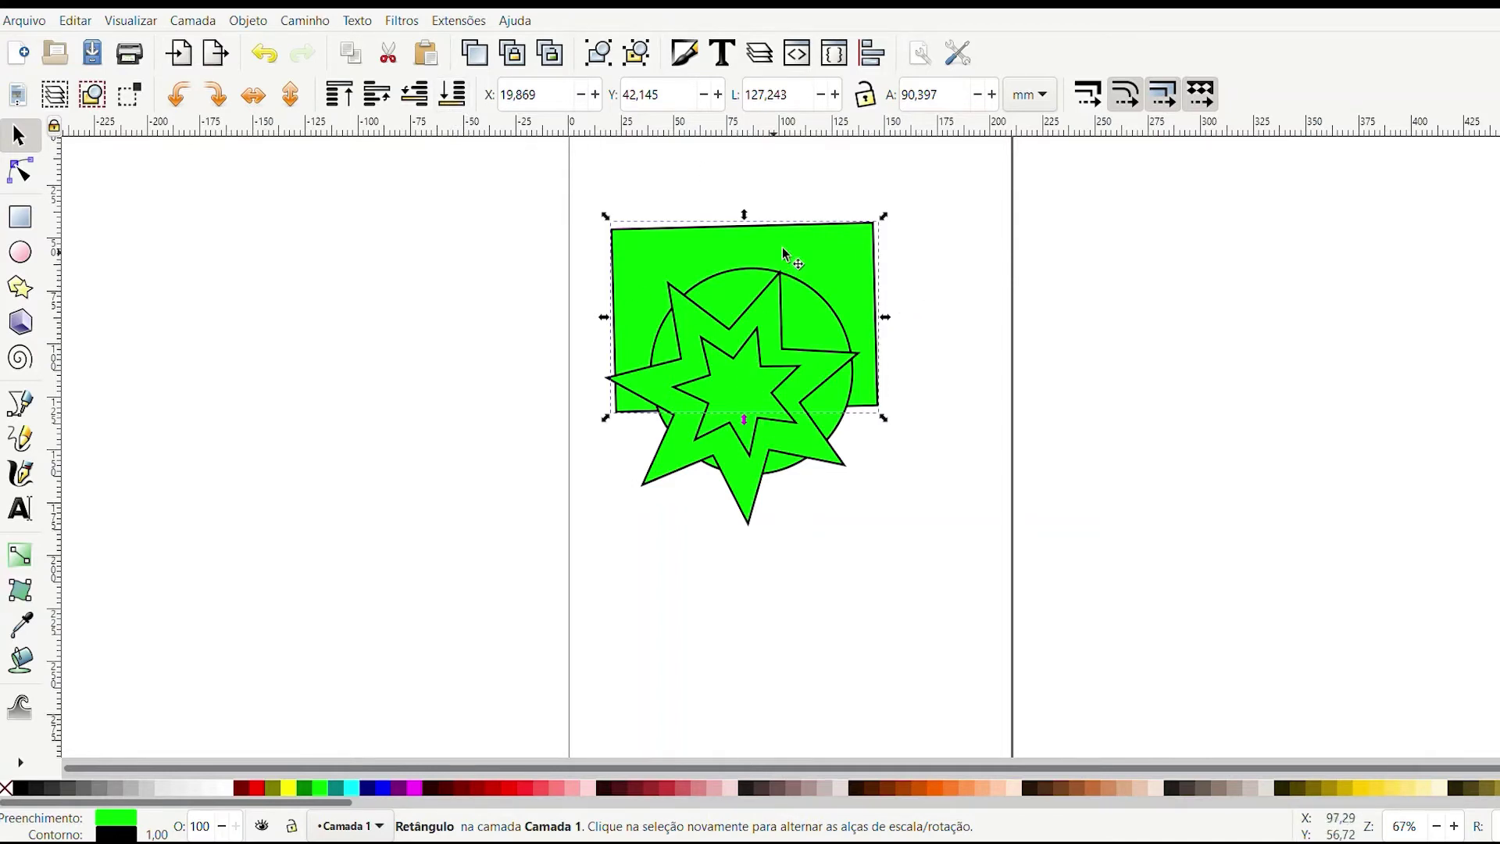
pyautogui.click(345, 104)
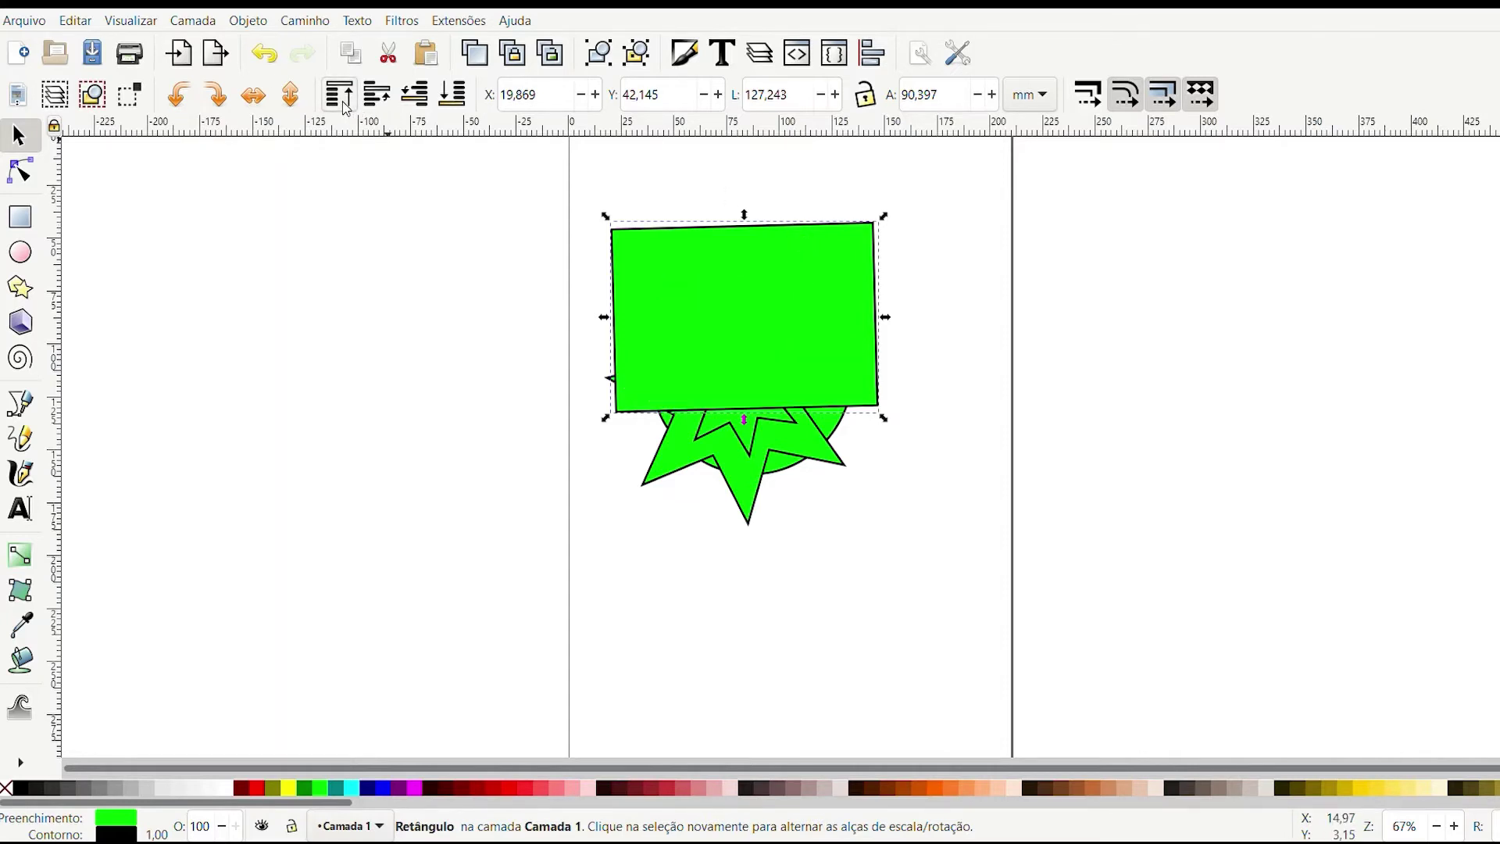
pyautogui.click(450, 106)
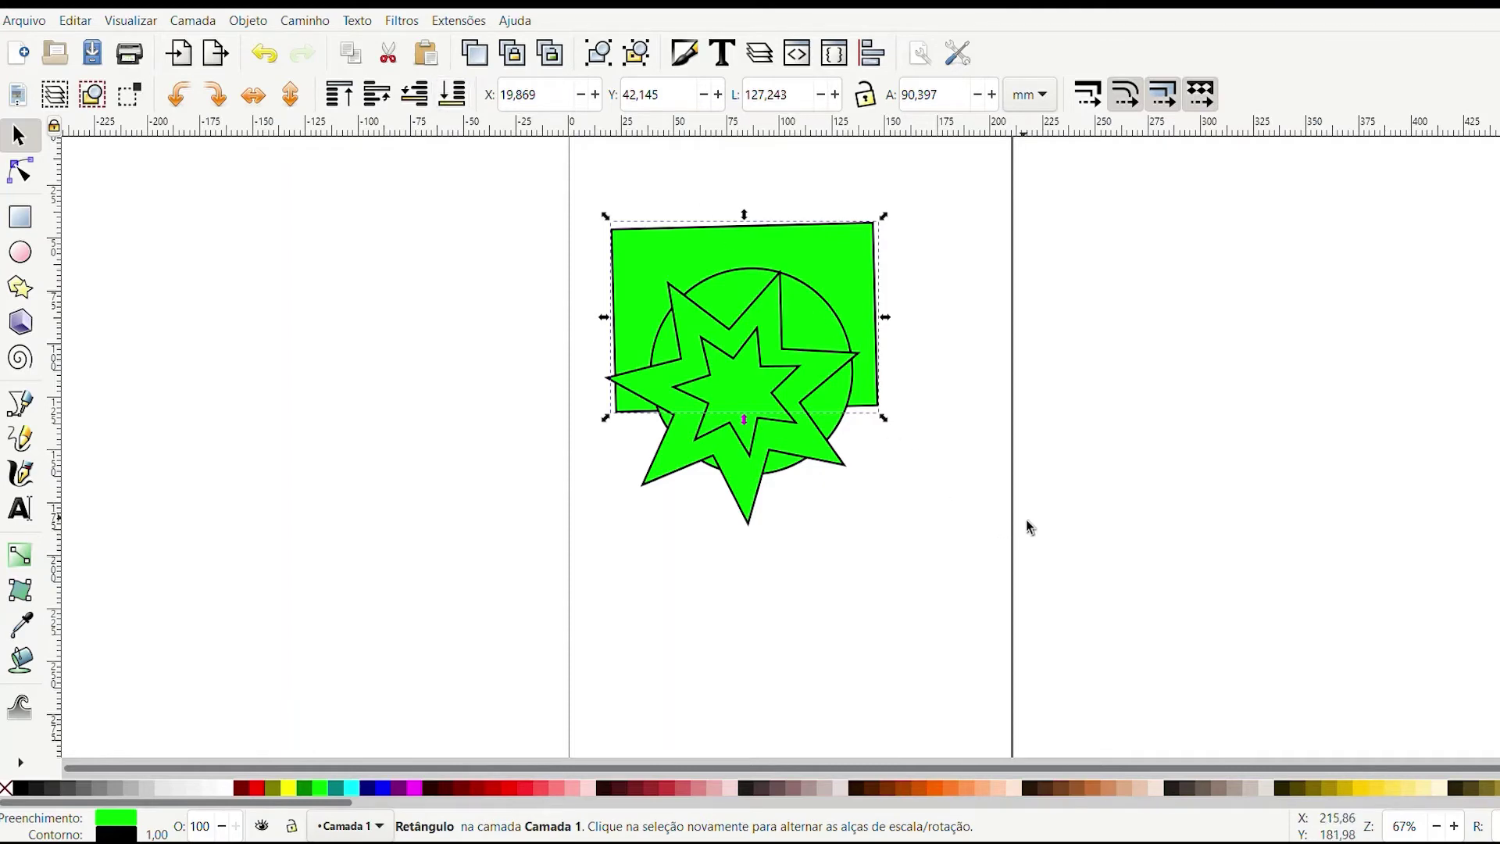
# Type 'Fabrica de Cultura', scale it to about 149 mm wide, and move it onto the rectangle
pyautogui.write('Fab')
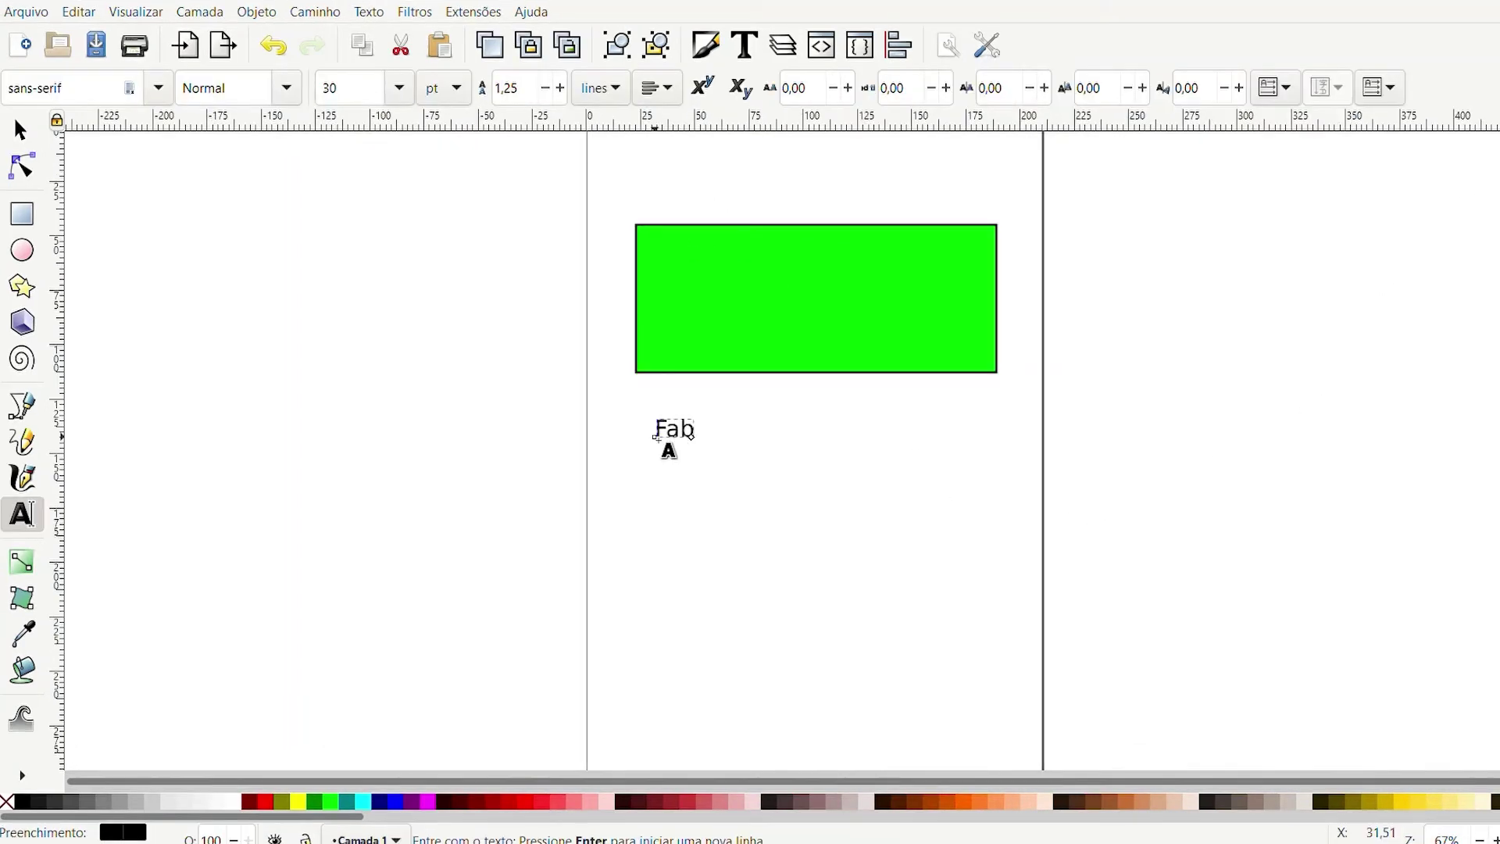
pyautogui.write('rica de ')
pyautogui.write('Cultura')
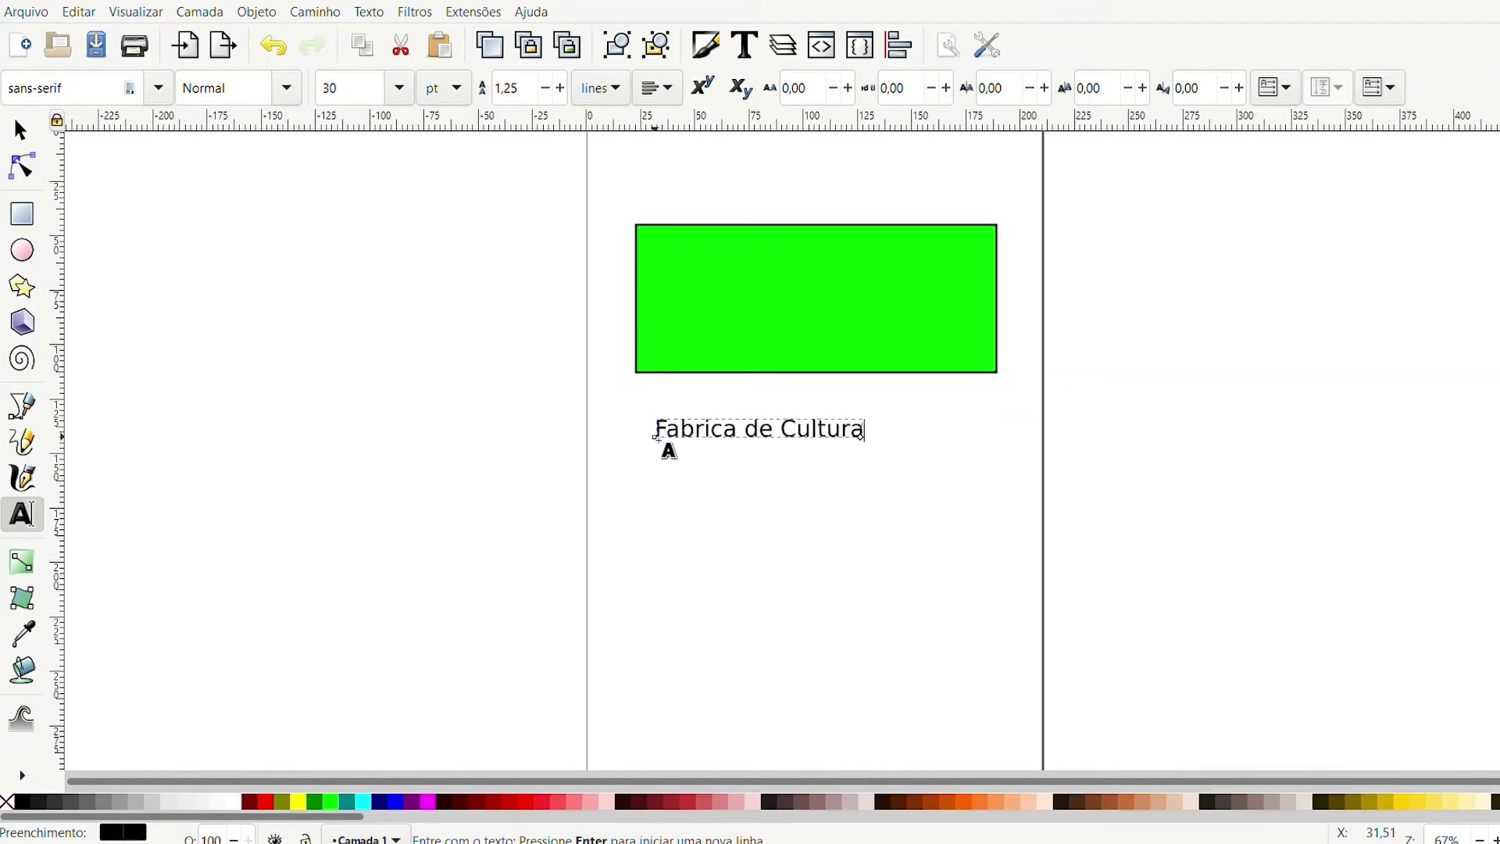
pyautogui.press('Escape')
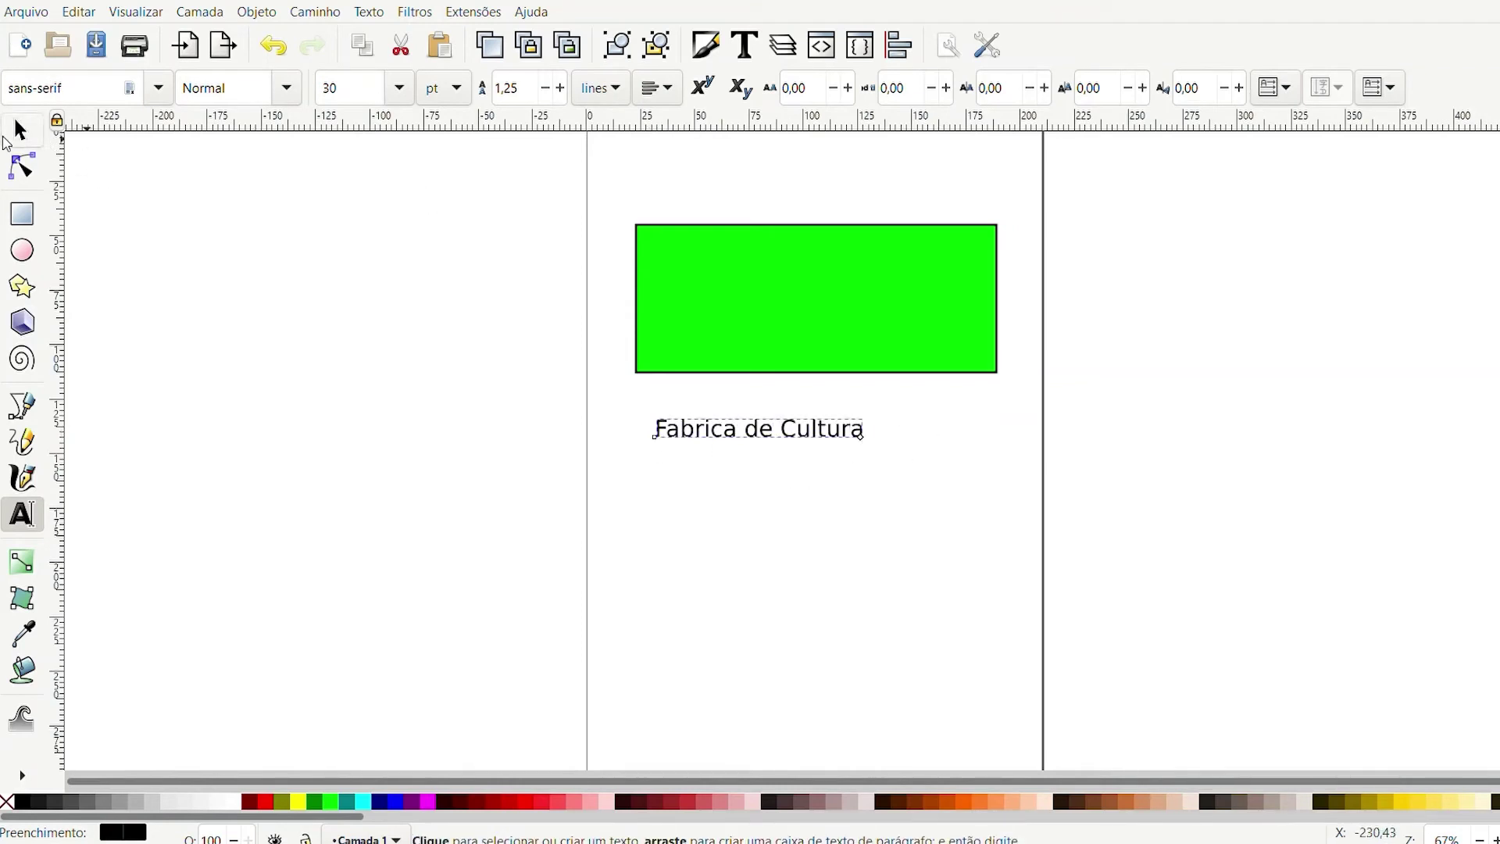
pyautogui.click(20, 130)
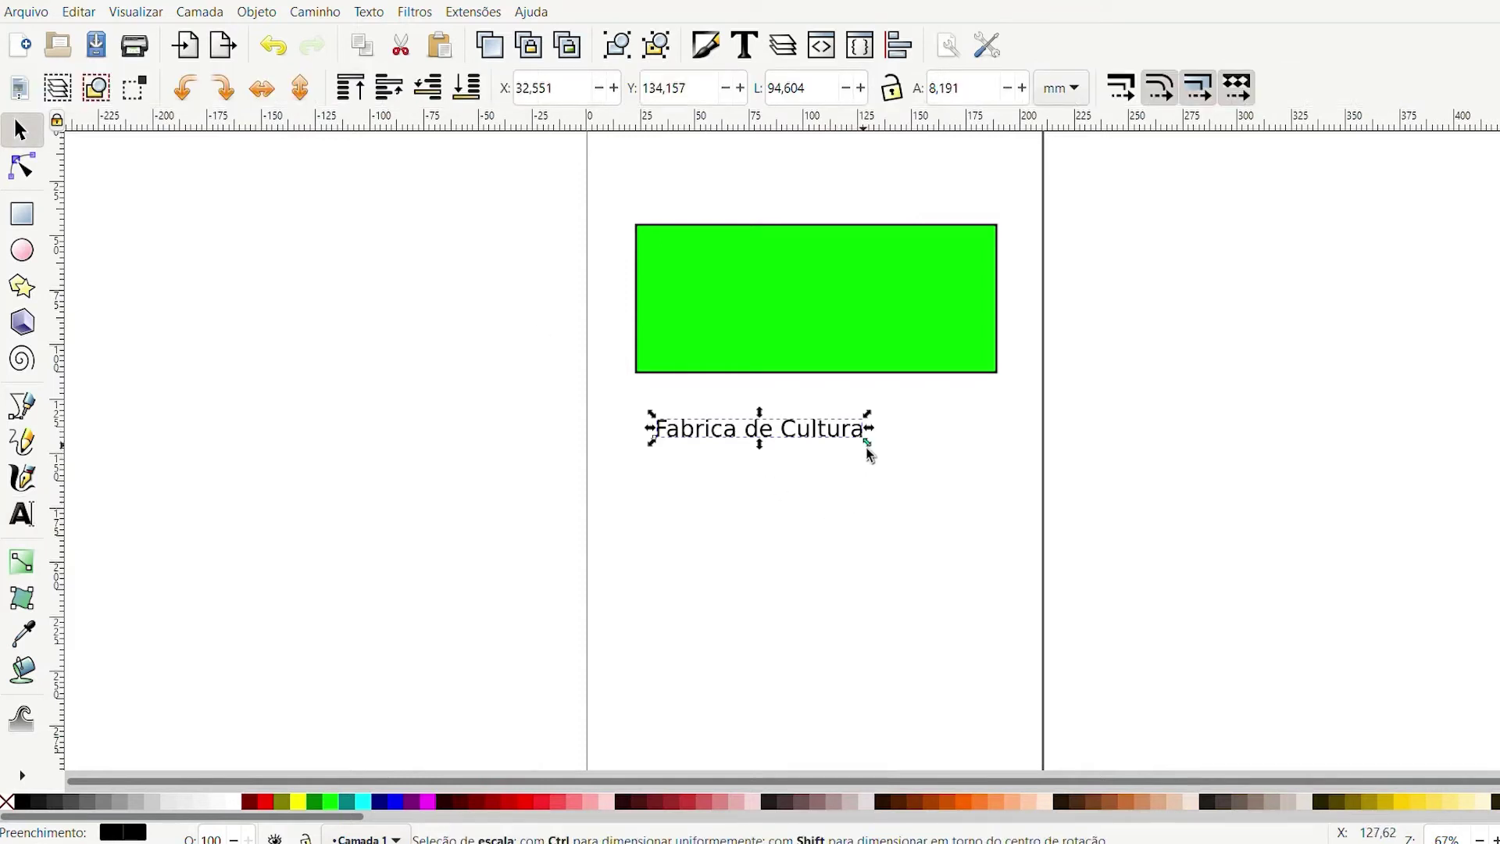
pyautogui.moveTo(868, 443)
pyautogui.mouseDown()
pyautogui.moveTo(1012, 505)
pyautogui.moveTo(831, 455)
pyautogui.moveTo(914, 525)
pyautogui.moveTo(1092, 593)
pyautogui.moveTo(921, 513)
pyautogui.moveTo(798, 496)
pyautogui.moveTo(1001, 529)
pyautogui.moveTo(790, 486)
pyautogui.moveTo(862, 493)
pyautogui.mouseUp()
pyautogui.moveTo(942, 495); pyautogui.dragTo(988, 493)
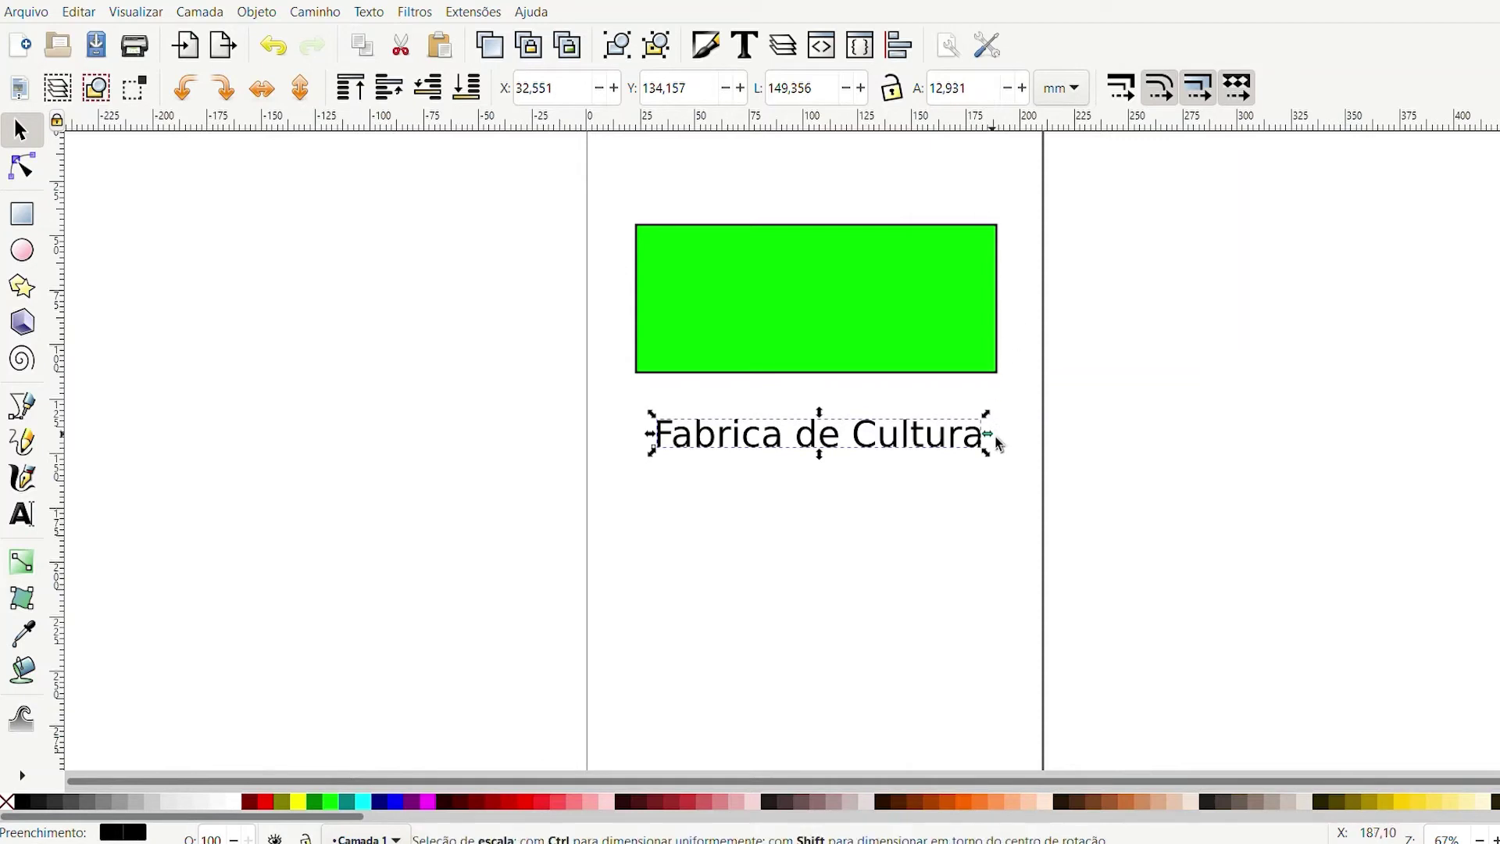
pyautogui.moveTo(857, 453); pyautogui.dragTo(856, 283)
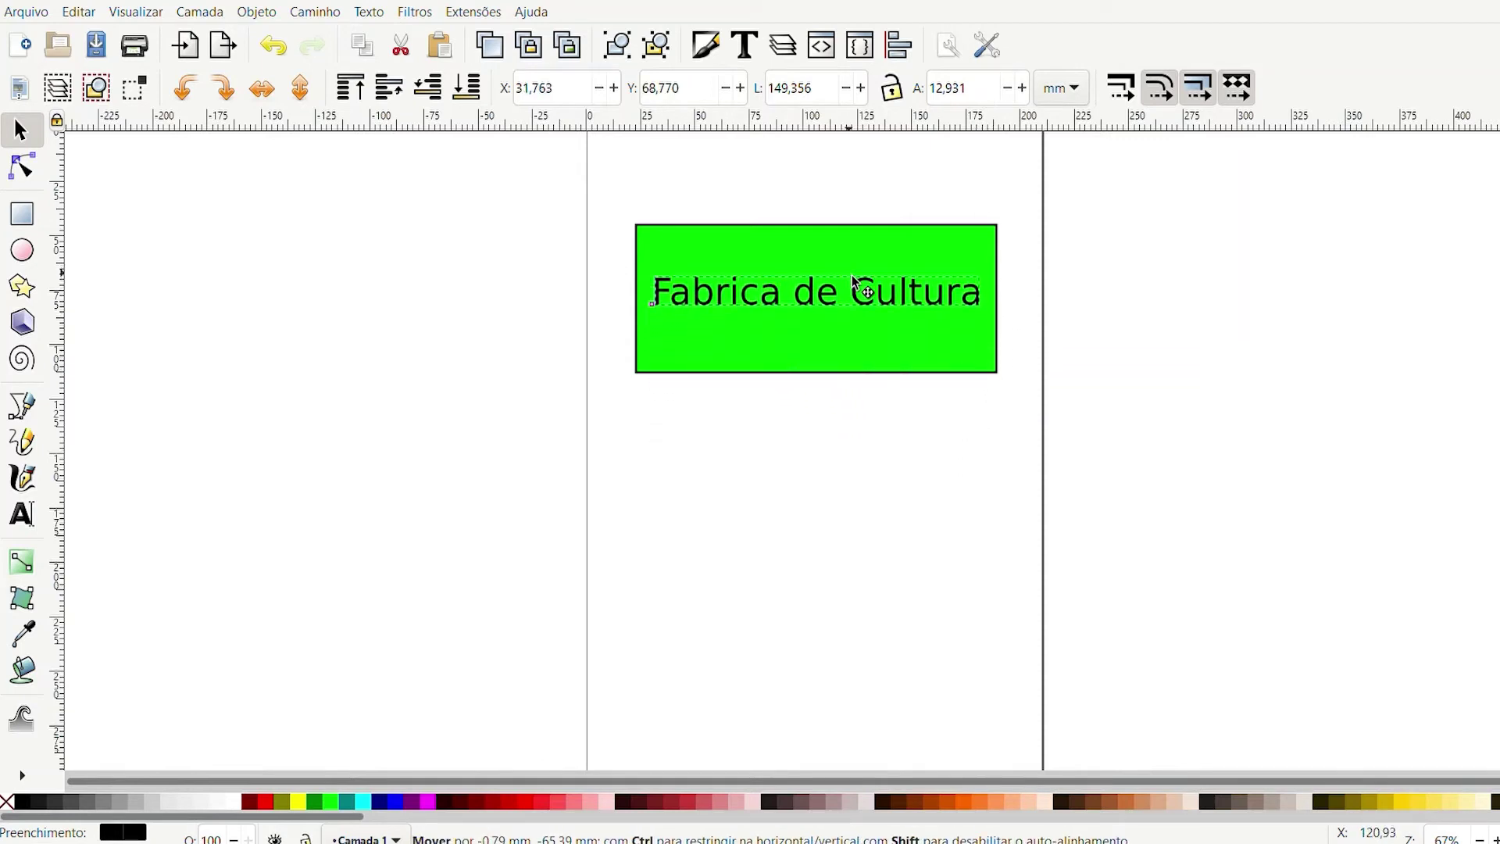
# Stretch the text to about 178 by 44 mm and centre it over the green rectangle
pyautogui.click(938, 308)
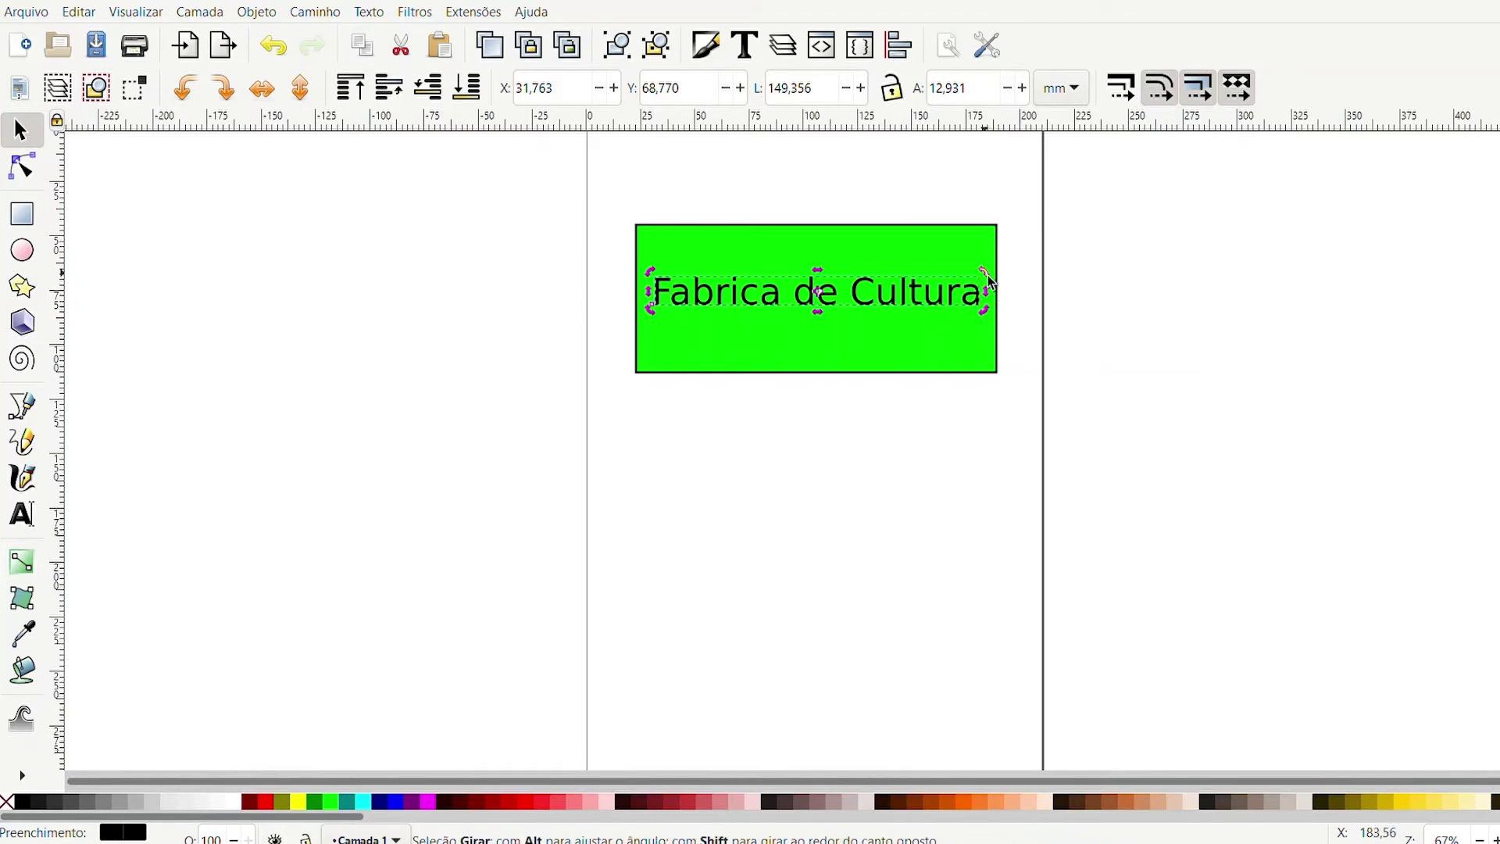
pyautogui.moveTo(988, 277)
pyautogui.mouseDown()
pyautogui.moveTo(937, 245)
pyautogui.moveTo(897, 293)
pyautogui.mouseUp()
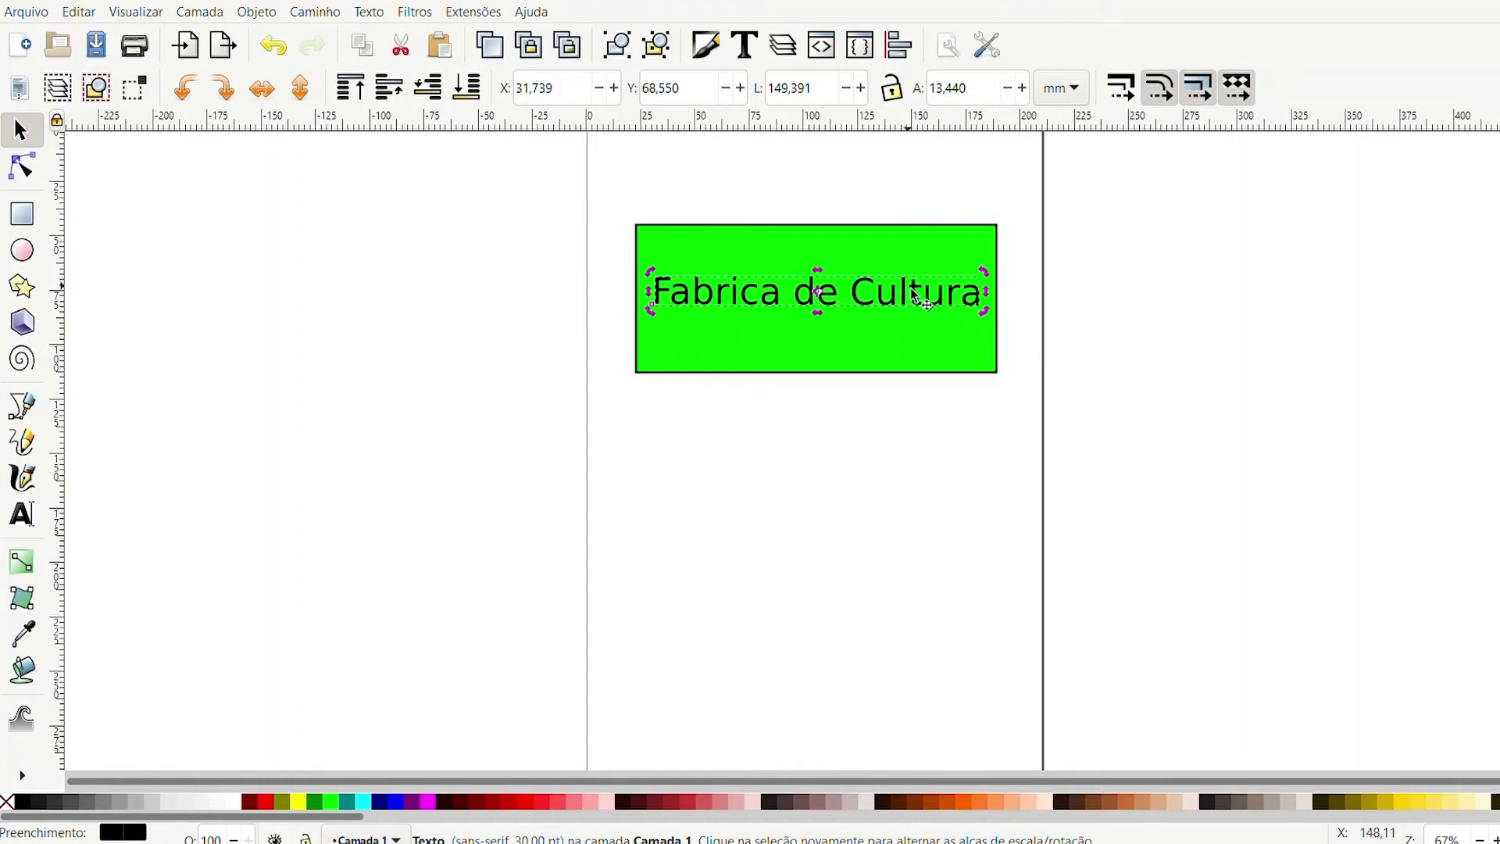
pyautogui.click(919, 301)
pyautogui.moveTo(985, 317); pyautogui.dragTo(1045, 378)
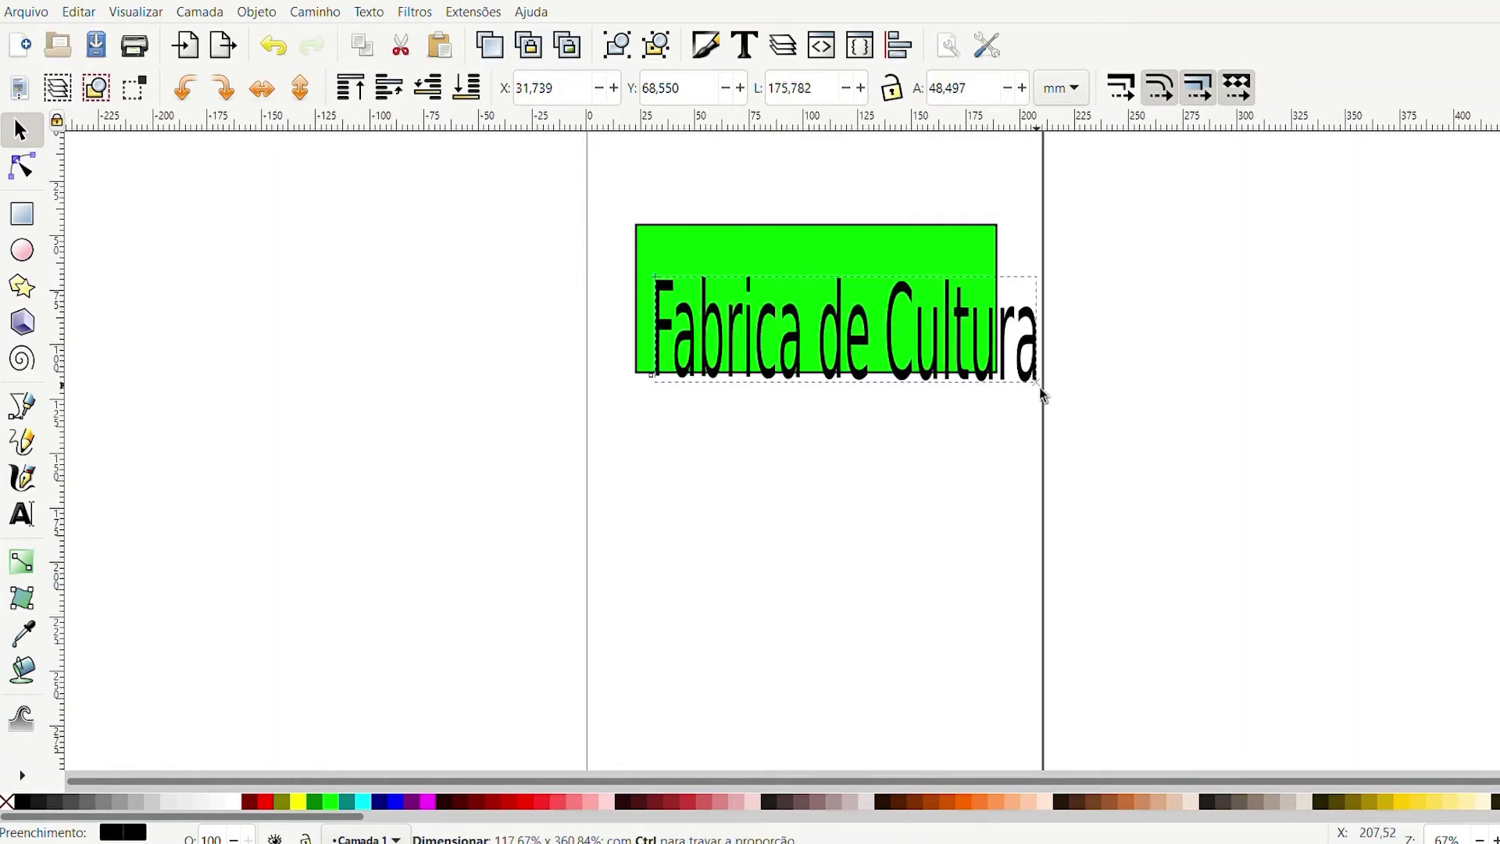
pyautogui.moveTo(963, 346); pyautogui.dragTo(923, 311)
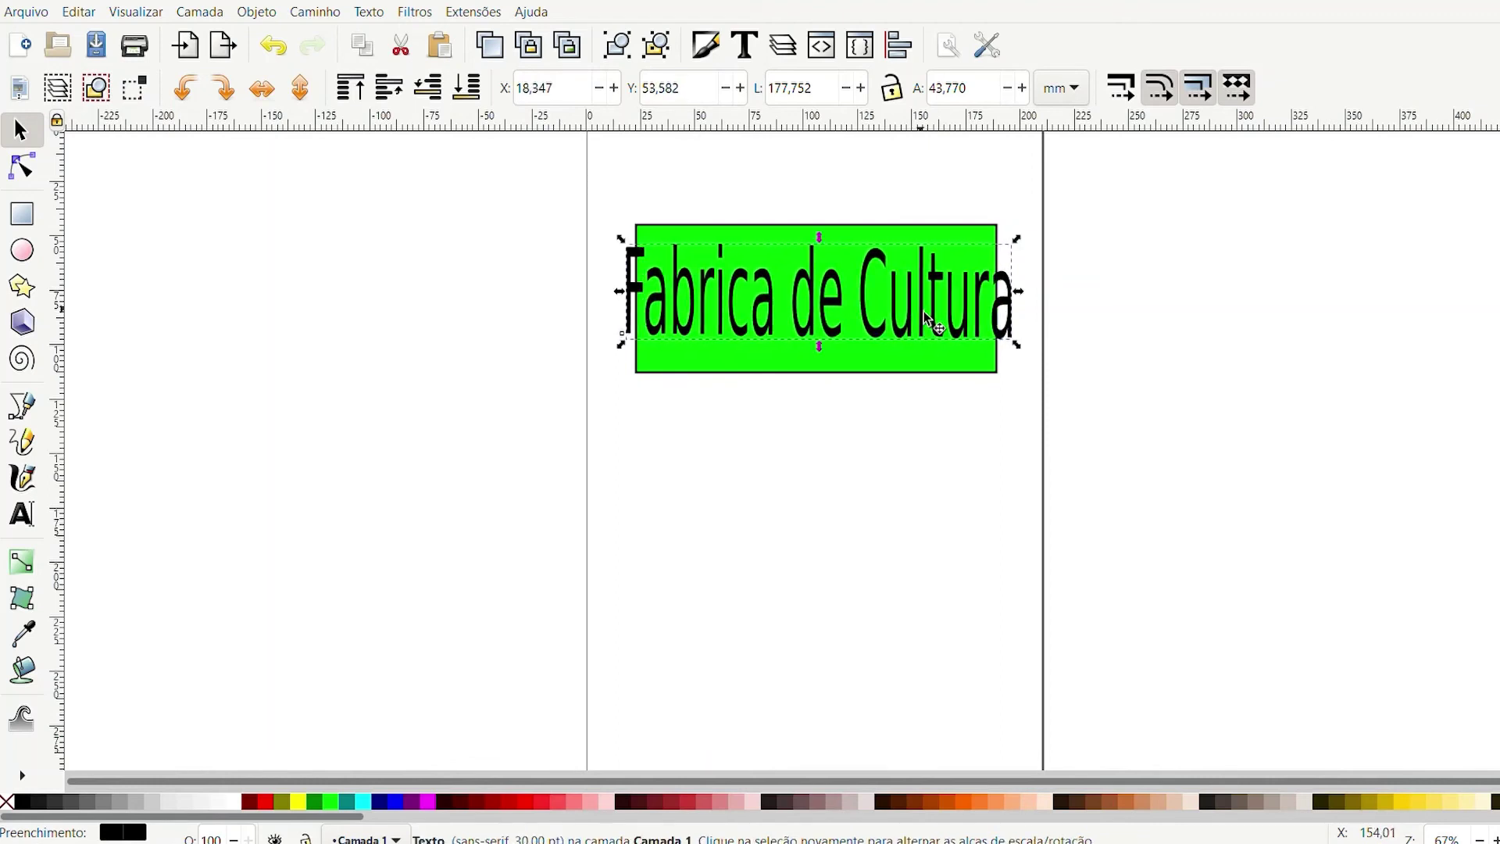
pyautogui.click(1193, 424)
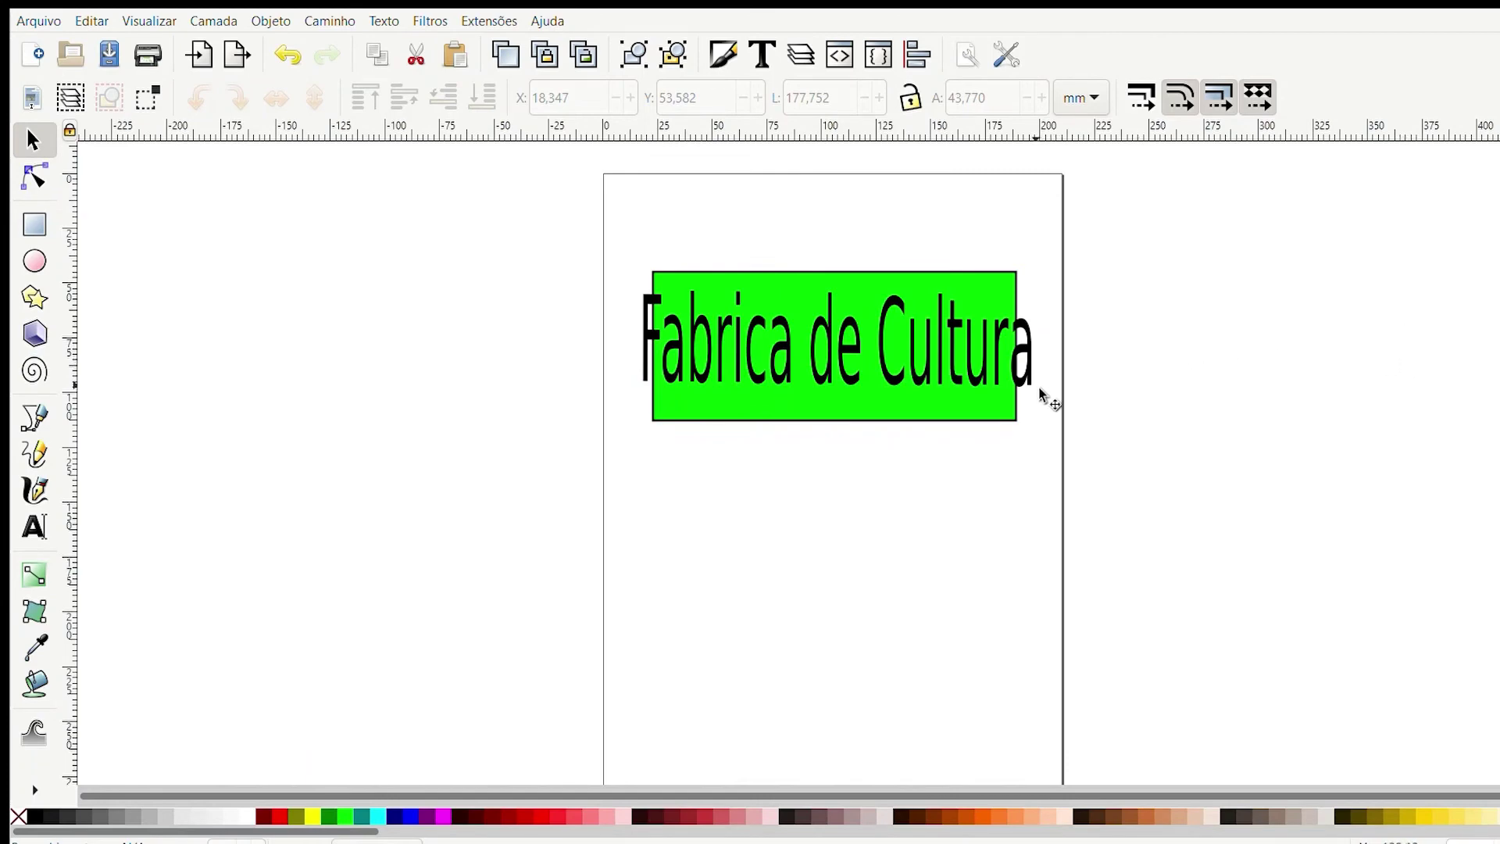
# Select all the text and try the CentSchbkCyrill BT and Century Gothic fonts
pyautogui.click(29, 539)
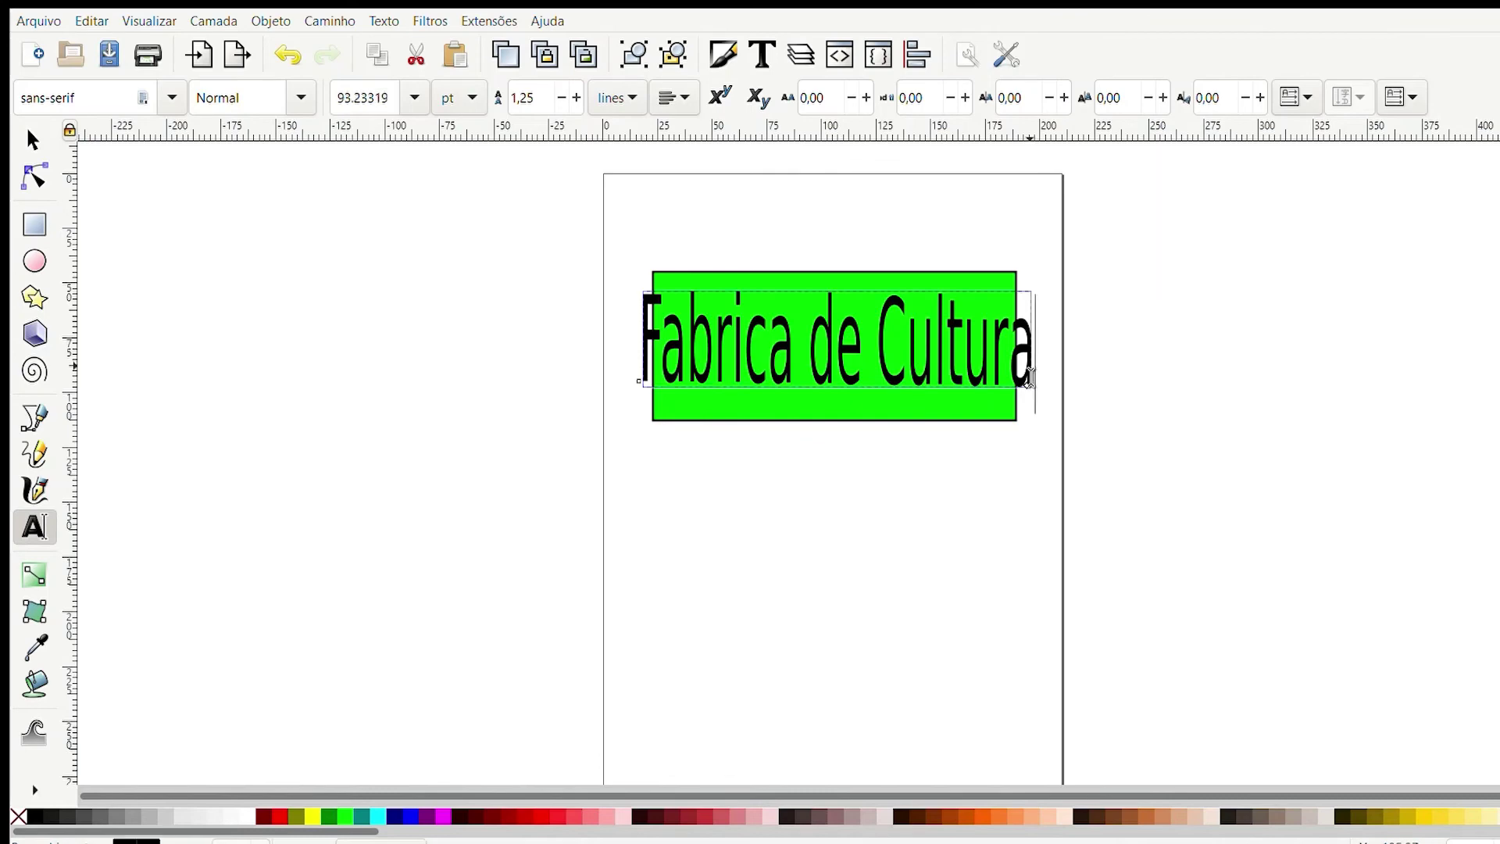
pyautogui.moveTo(1035, 377); pyautogui.dragTo(634, 367)
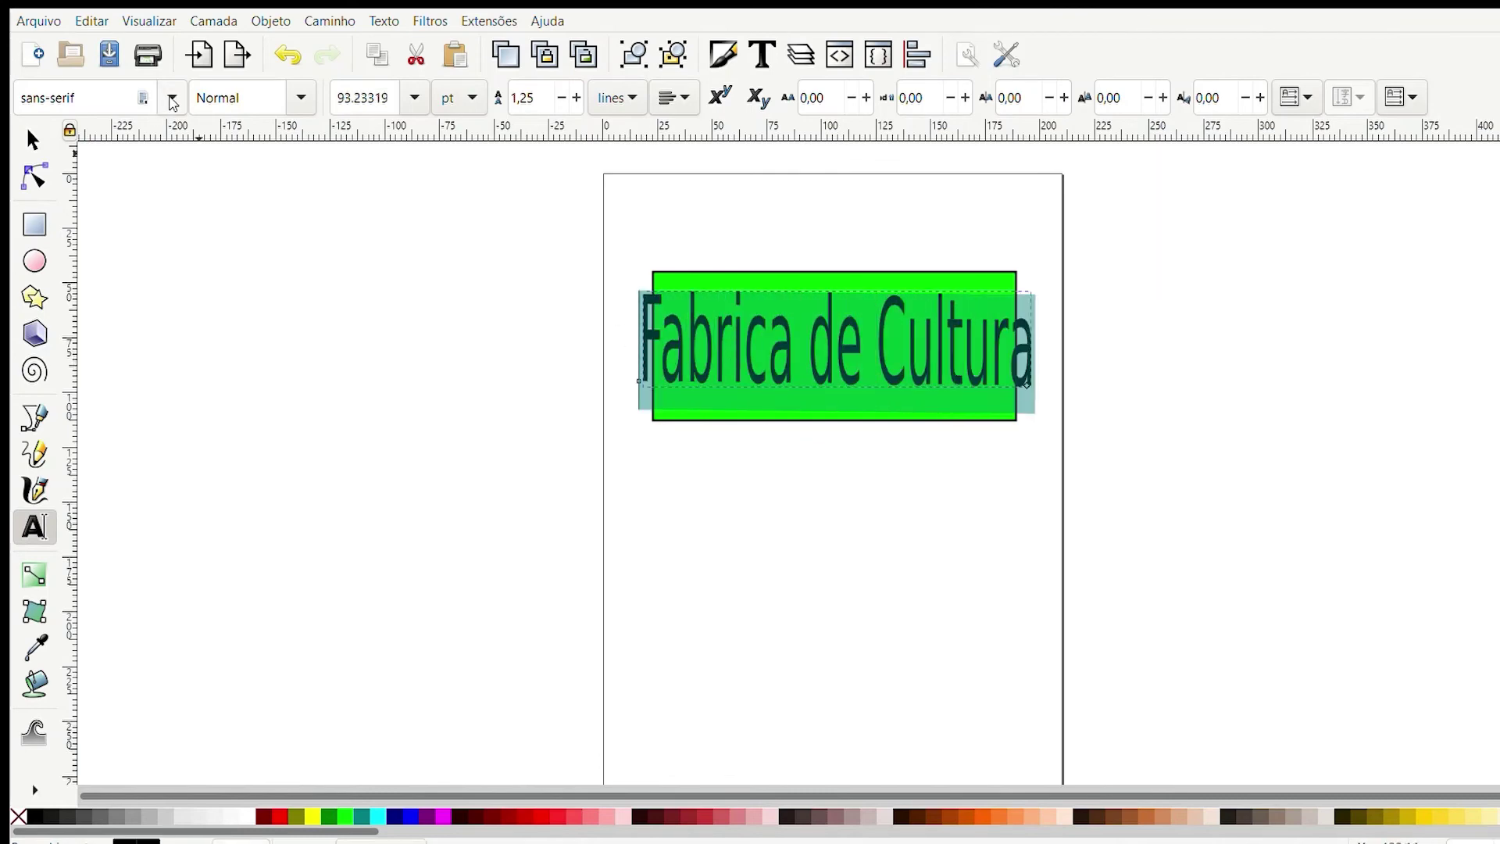
pyautogui.click(114, 166)
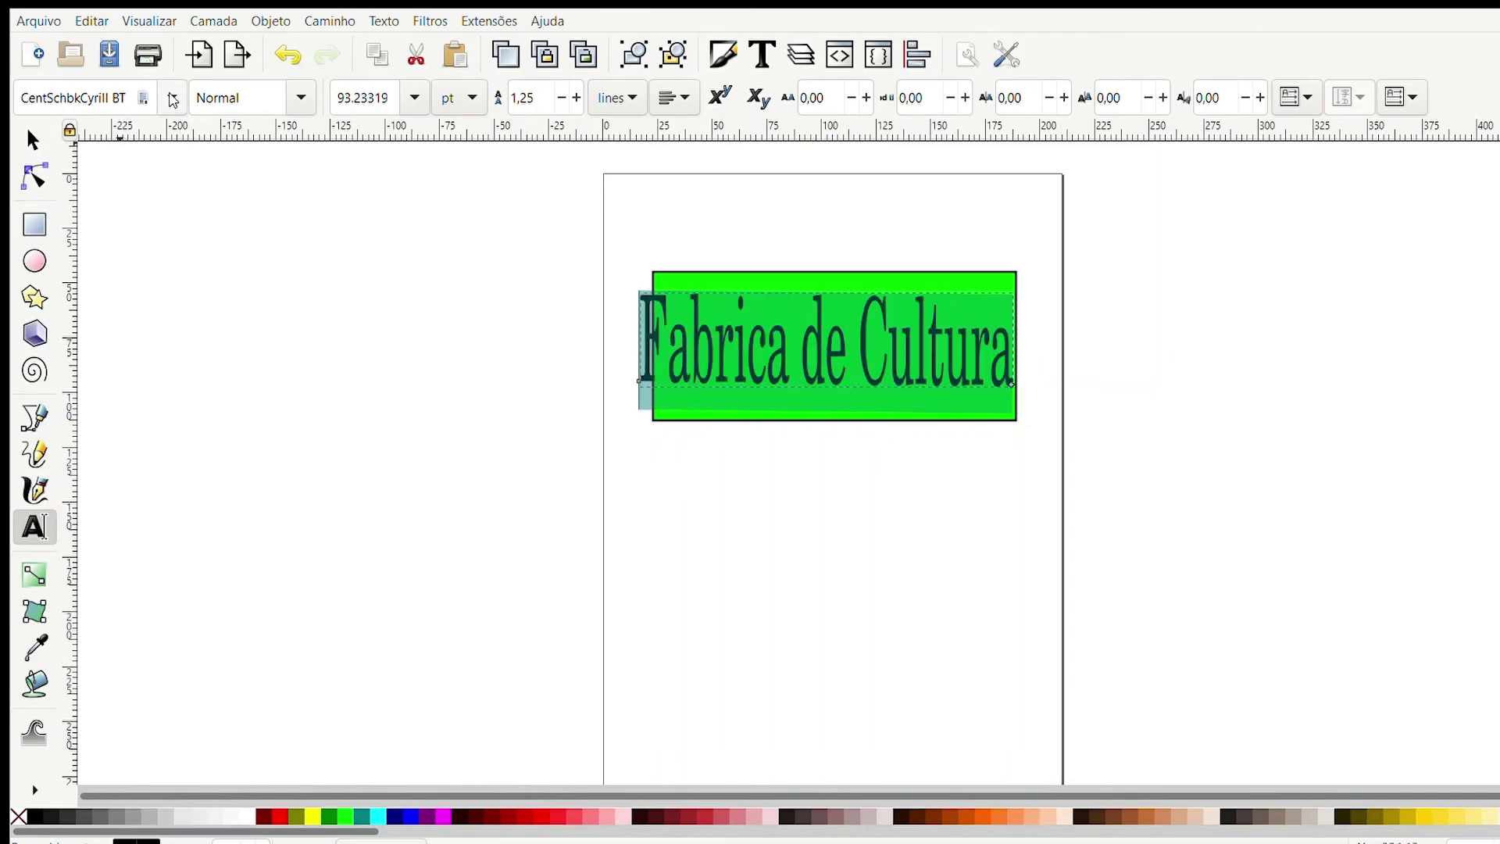
pyautogui.click(172, 98)
pyautogui.click(108, 228)
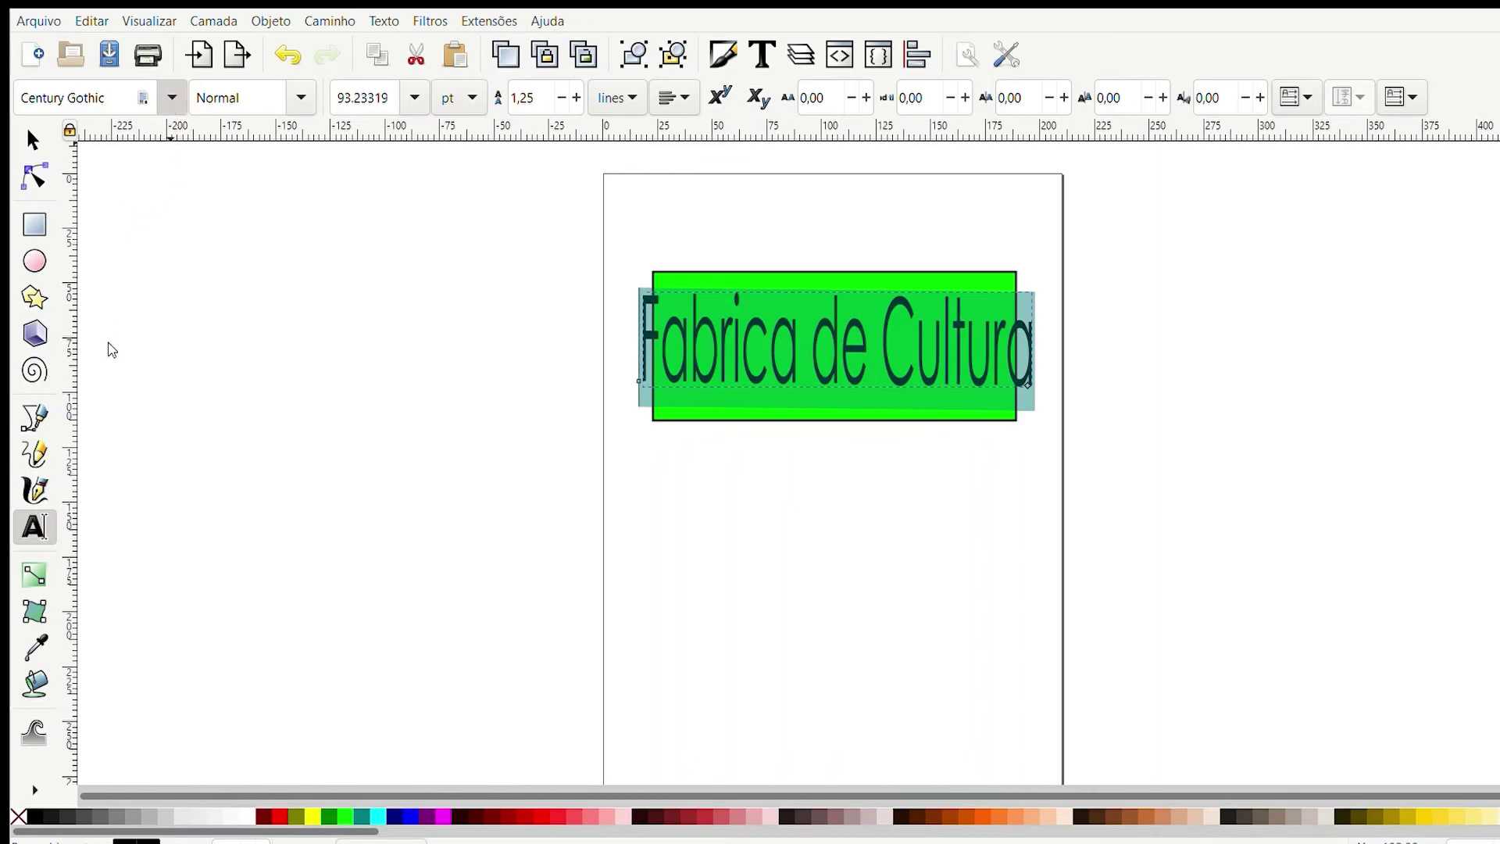
# Switch the text's font to Clarendon Blk BT at 144 pt and finish editing
pyautogui.press('Down')
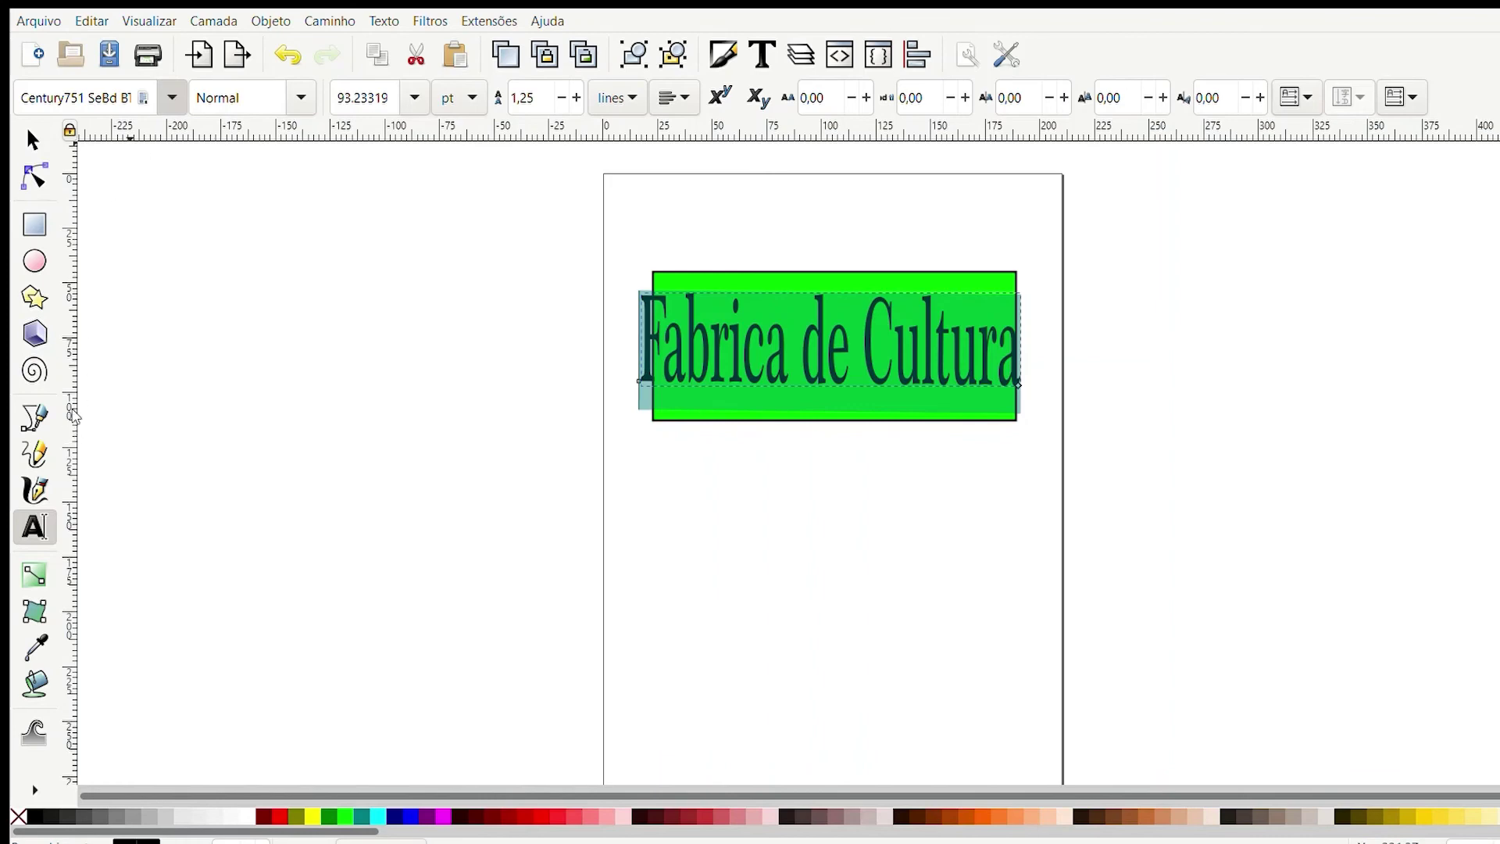
pyautogui.press('Down')
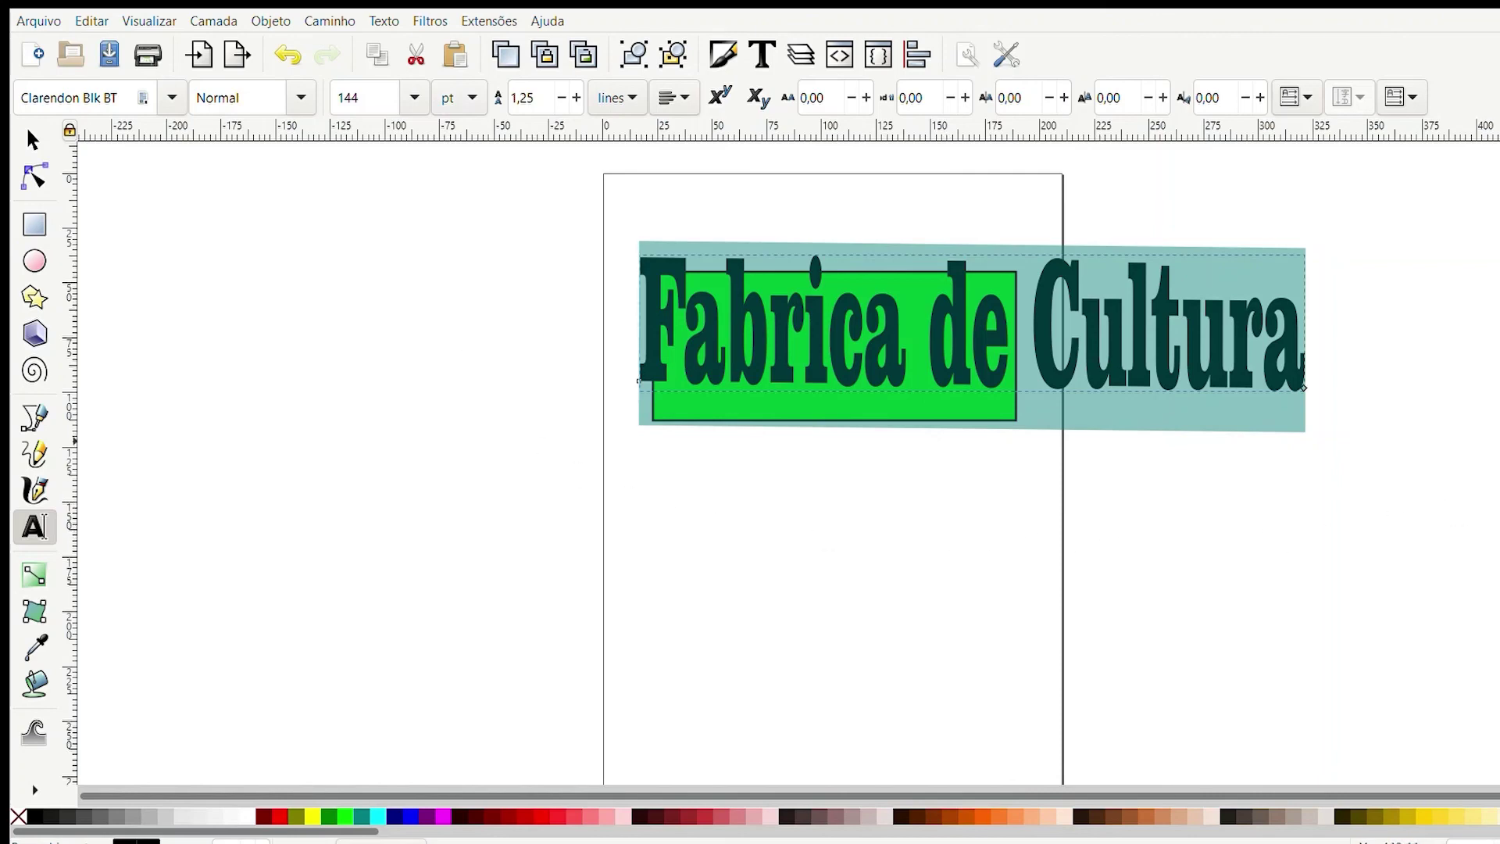
pyautogui.click(846, 583)
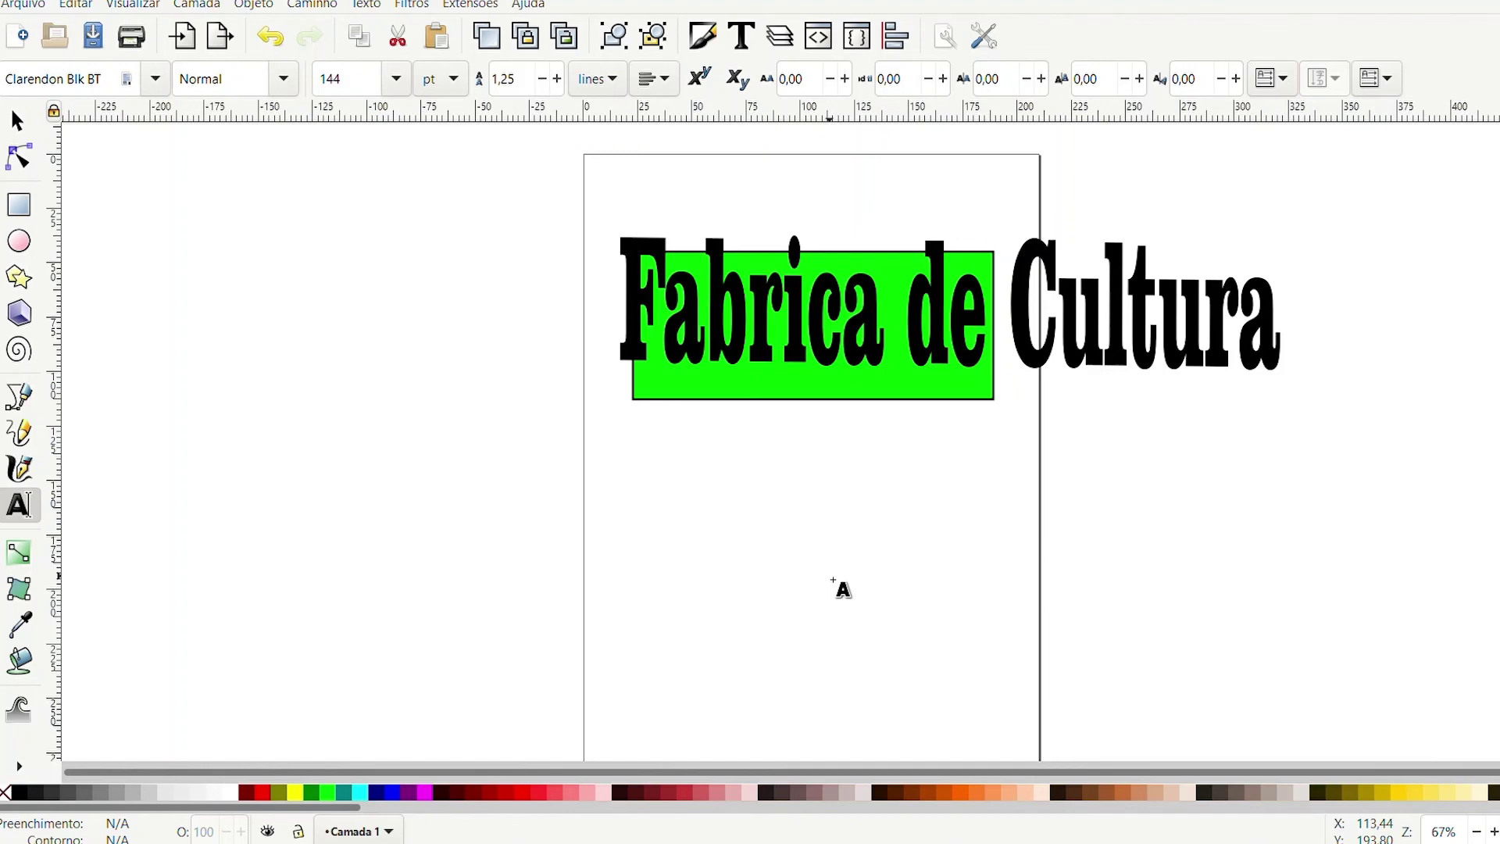
pyautogui.click(831, 578)
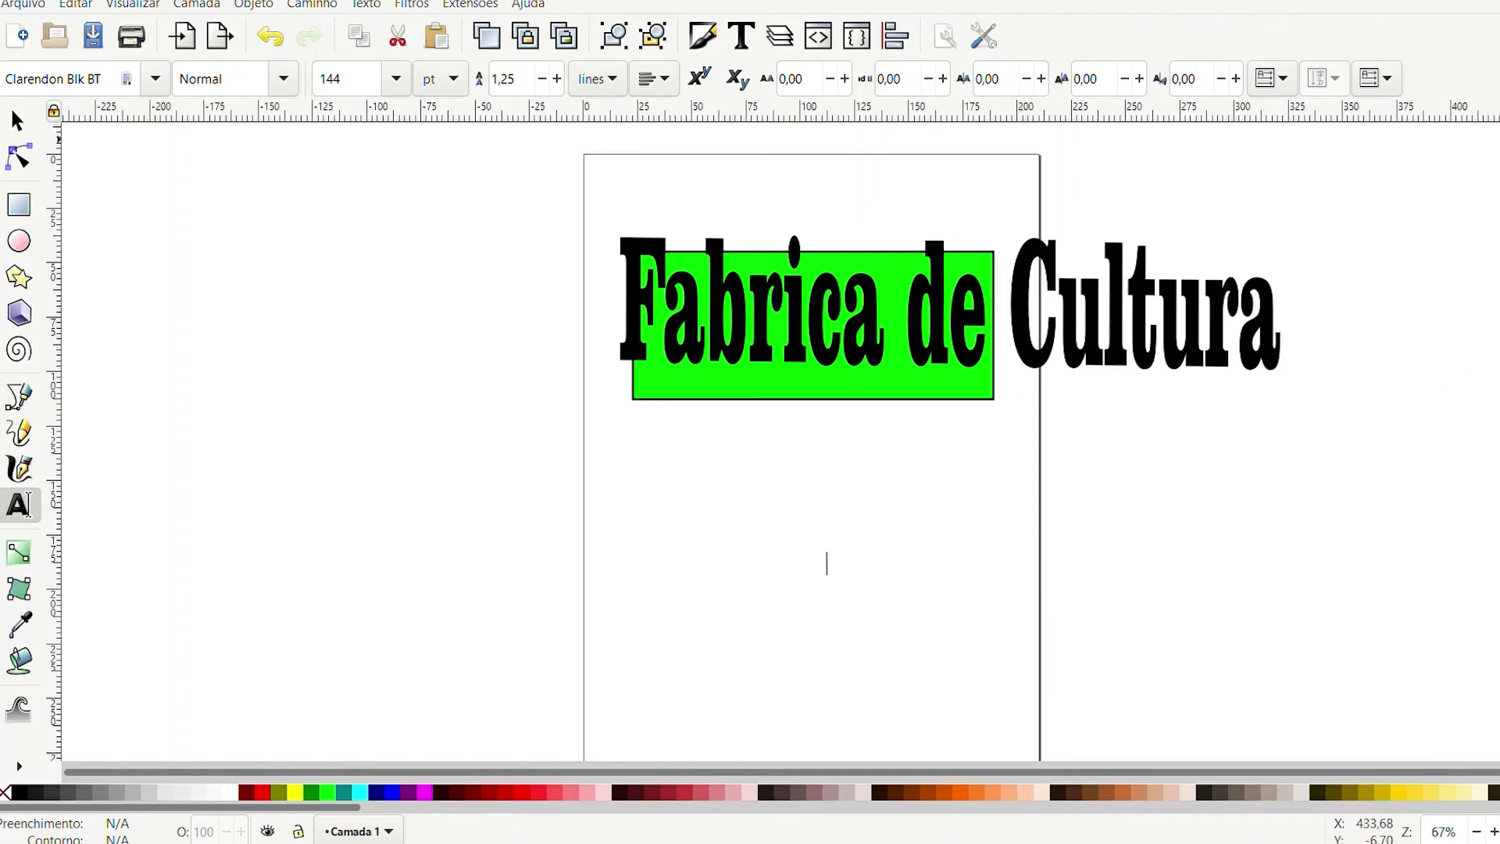